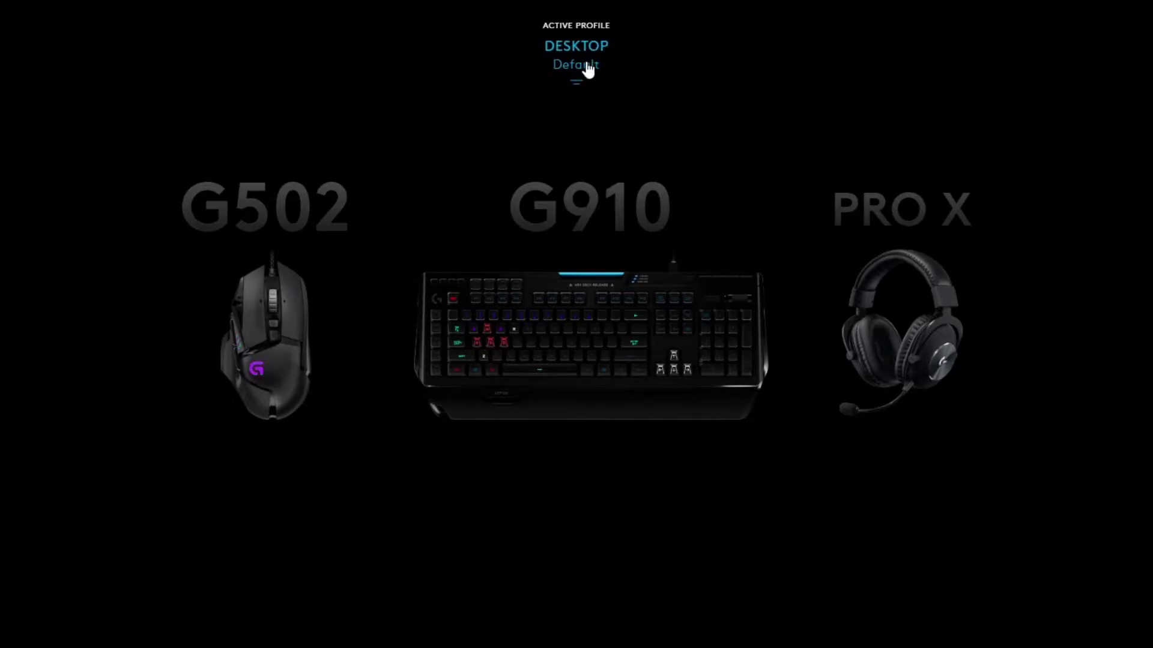
Put the G502 on the CALL OF DUTY: MODERN WARFARE profile and show its Assignments page.
{"action": "left_click", "coordinate": [261, 380]}
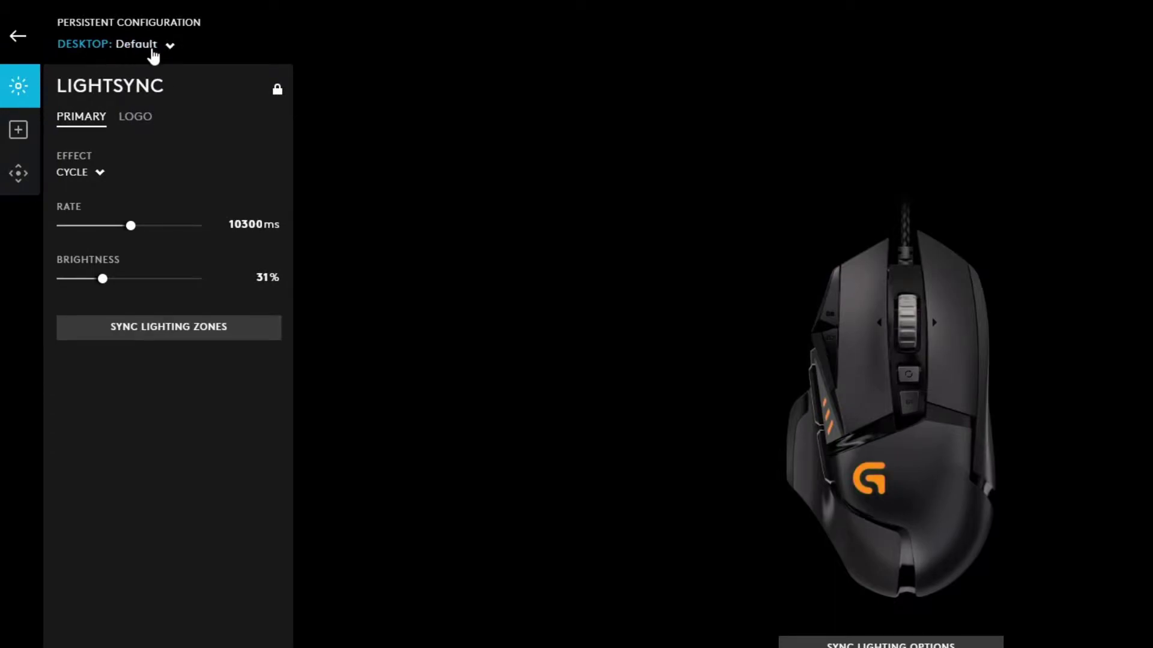
{"action": "left_click", "coordinate": [152, 48]}
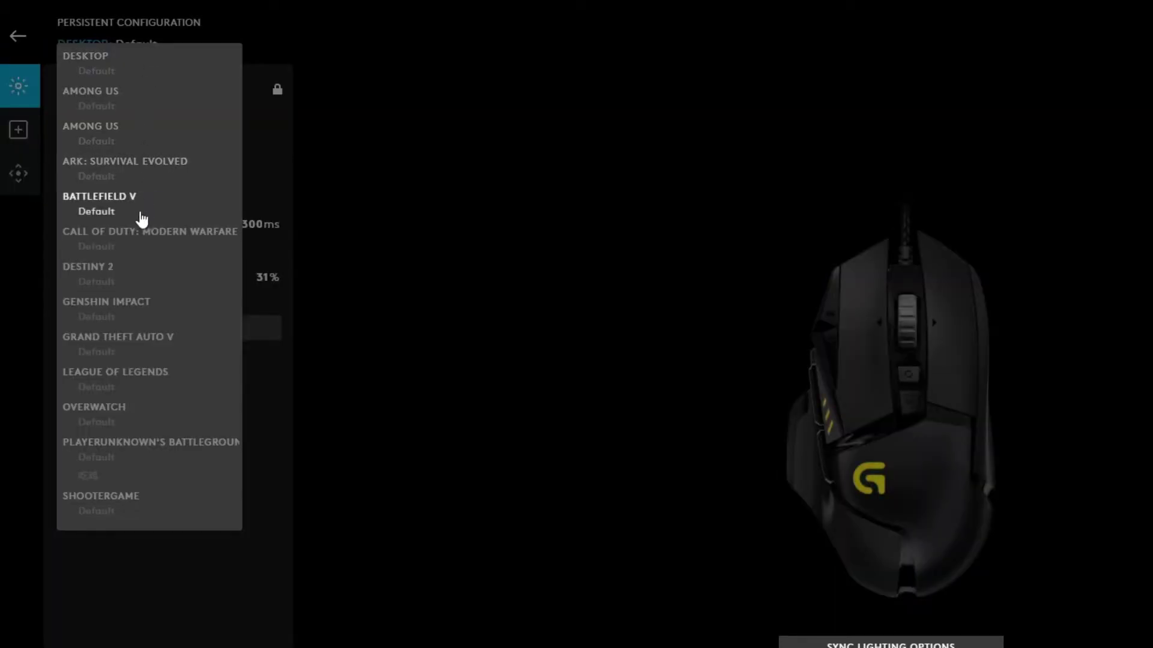
{"action": "left_click", "coordinate": [90, 249]}
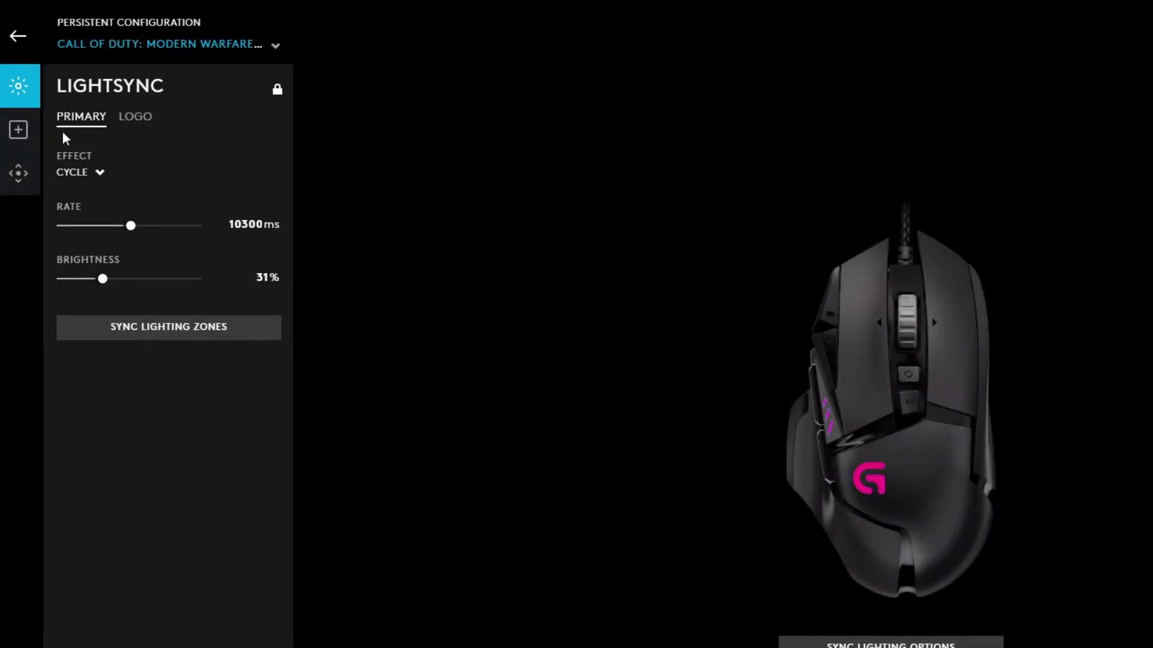
{"action": "left_click", "coordinate": [18, 131]}
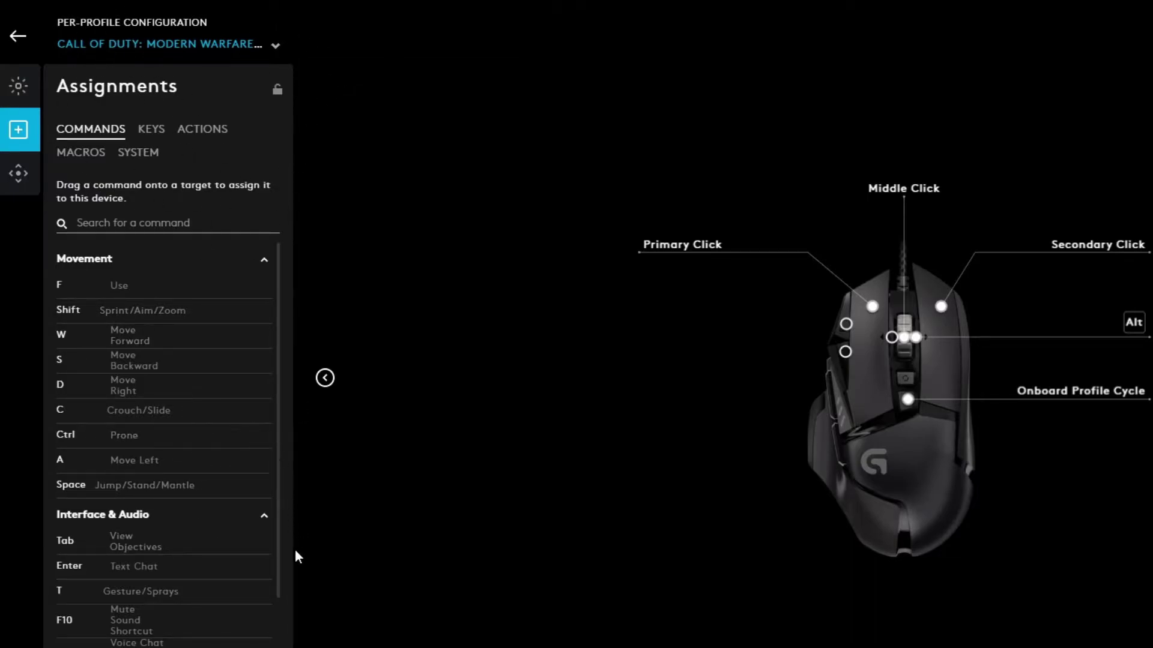
Review the MACROS and COMMANDS lists, then rotate the G502 diagram to its side buttons.
{"action": "left_click", "coordinate": [87, 165]}
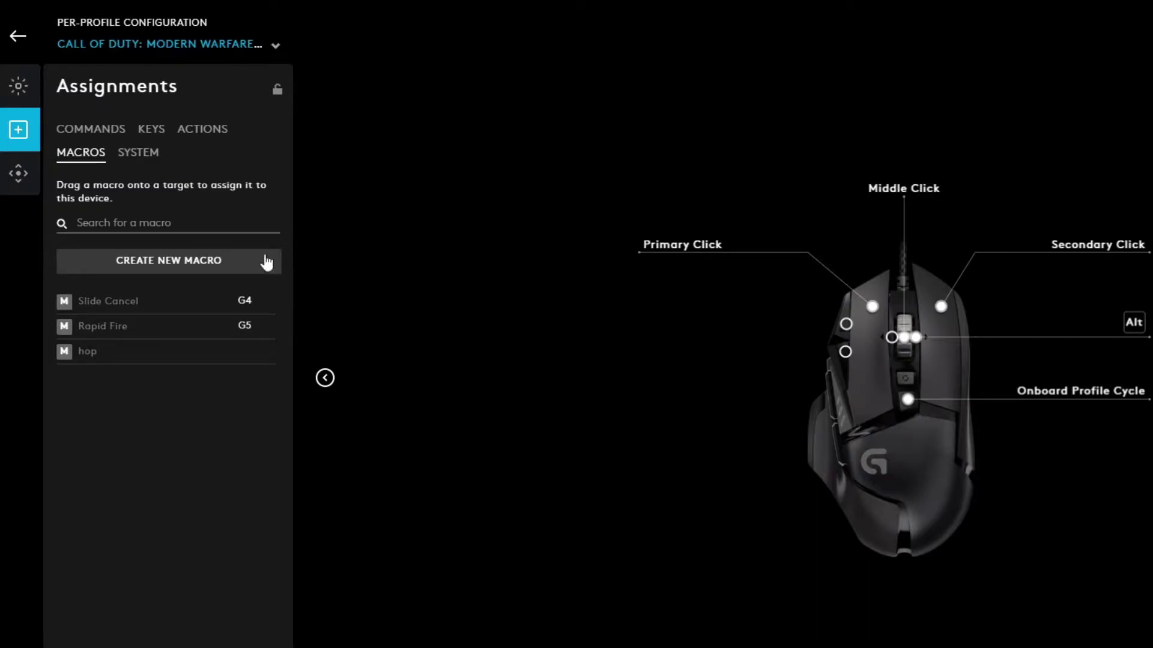
{"action": "left_click", "coordinate": [91, 128]}
{"action": "scroll", "coordinate": [276, 464], "scroll_direction": "down", "scroll_amount": 5}
{"action": "scroll", "coordinate": [264, 456], "scroll_direction": "up", "scroll_amount": 5}
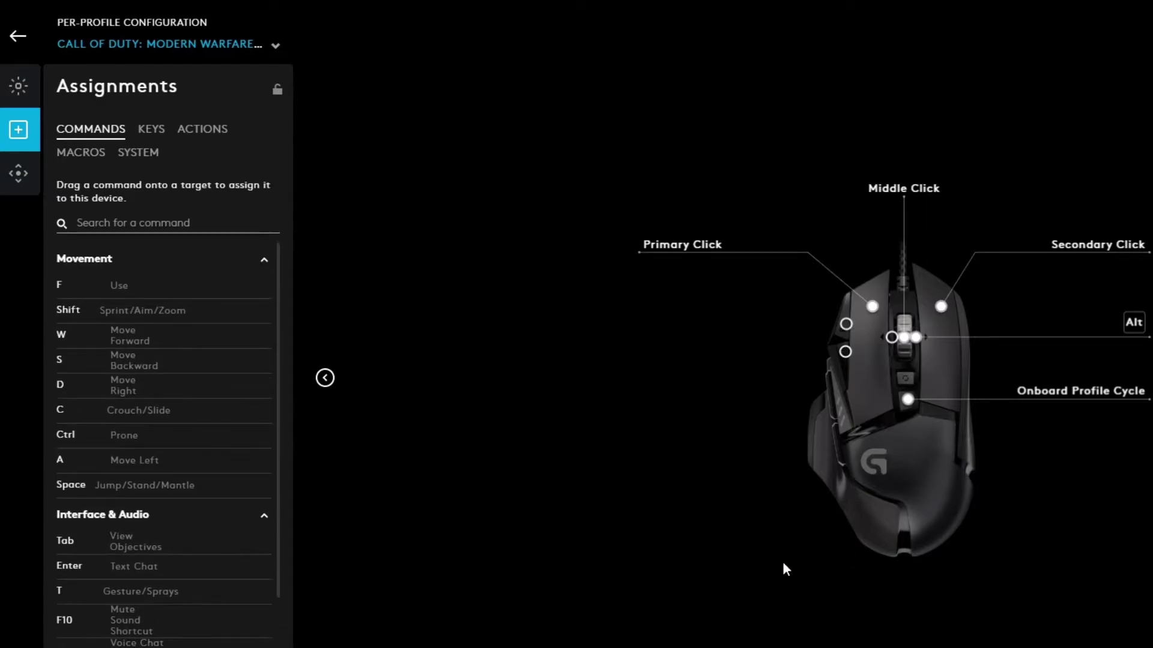
{"action": "left_click", "coordinate": [324, 378]}
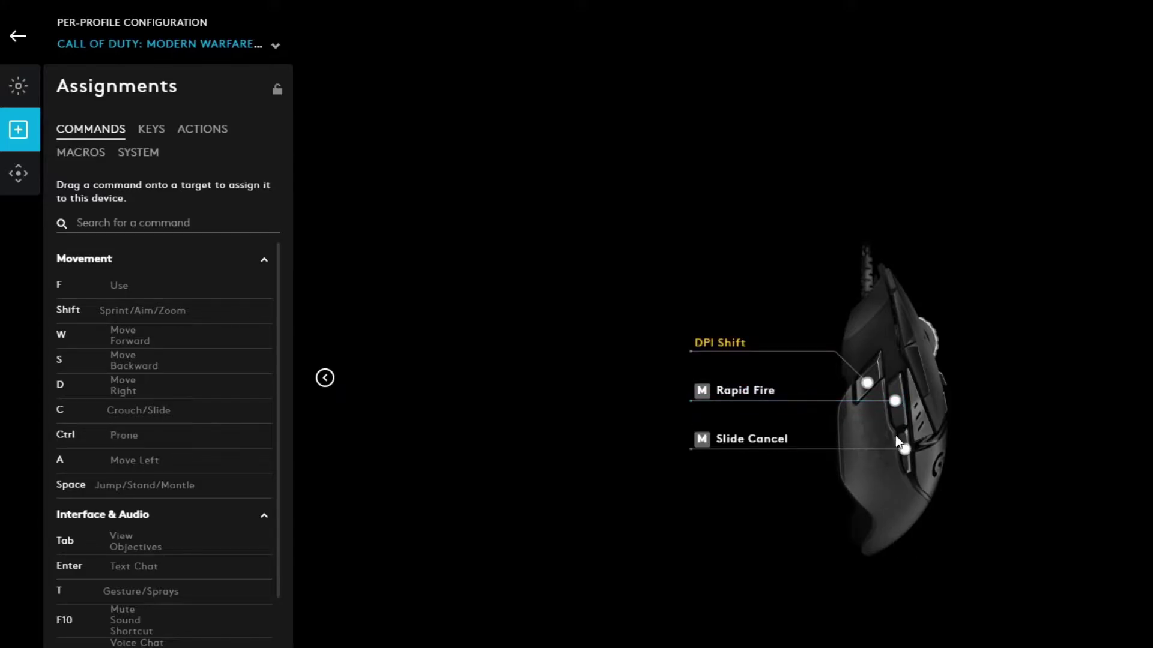
Disable the Rapid Fire and Slide Cancel assignments on the G502's side buttons.
{"action": "mouse_move", "coordinate": [894, 400]}
{"action": "left_click", "coordinate": [719, 429]}
{"action": "mouse_move", "coordinate": [721, 438]}
{"action": "left_click", "coordinate": [720, 475]}
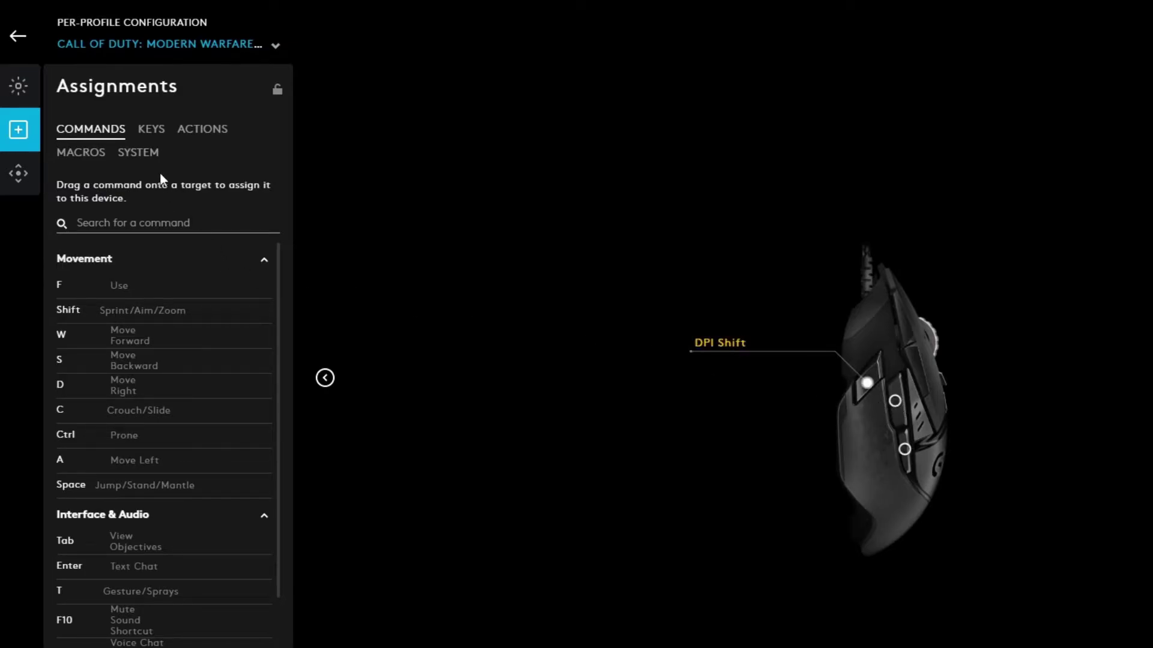
{"action": "left_click", "coordinate": [151, 133]}
{"action": "scroll", "coordinate": [234, 510], "scroll_direction": "down", "scroll_amount": 10}
{"action": "scroll", "coordinate": [234, 511], "scroll_direction": "up", "scroll_amount": 10}
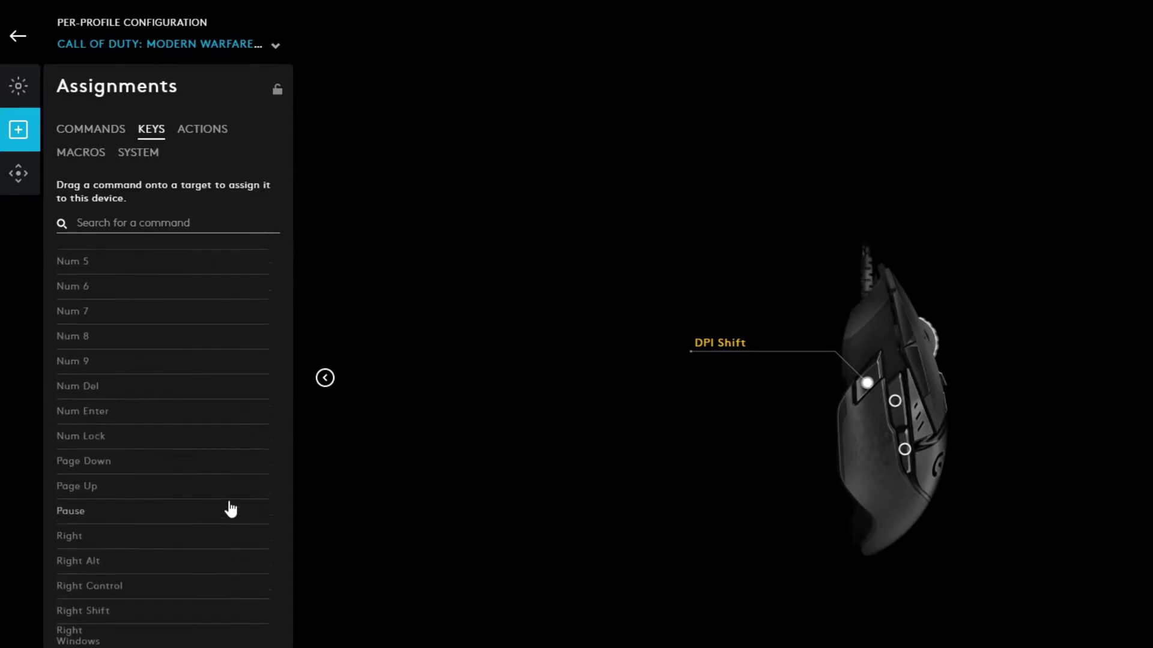
{"action": "scroll", "coordinate": [231, 510], "scroll_direction": "up", "scroll_amount": 15}
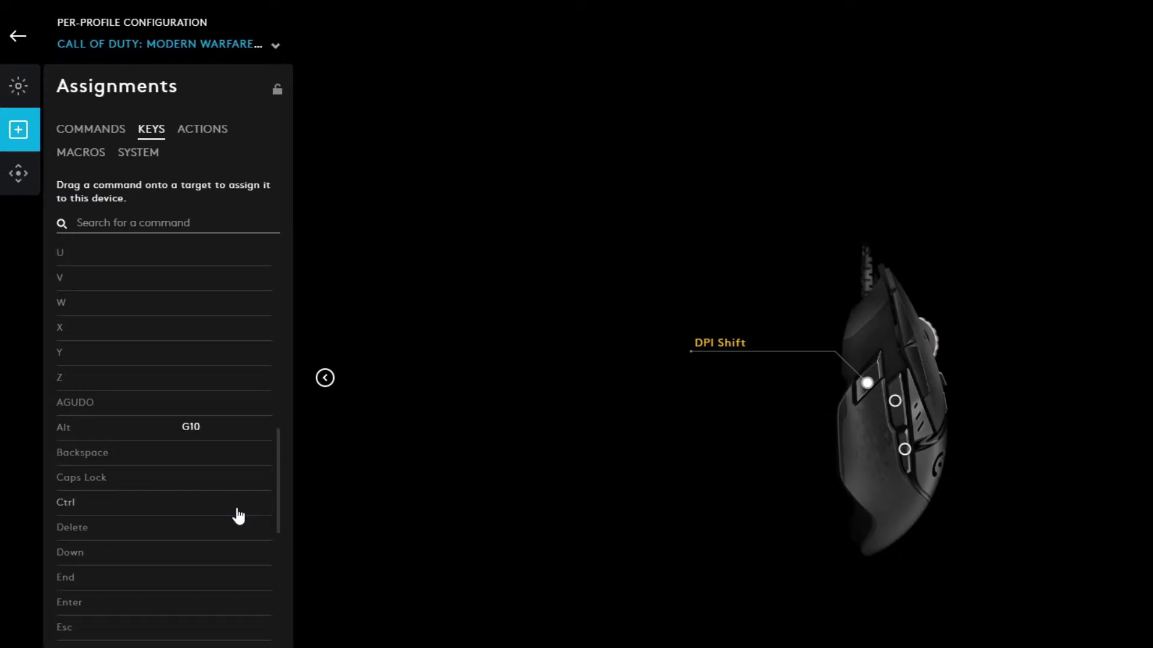
{"action": "scroll", "coordinate": [228, 509], "scroll_direction": "down", "scroll_amount": 15}
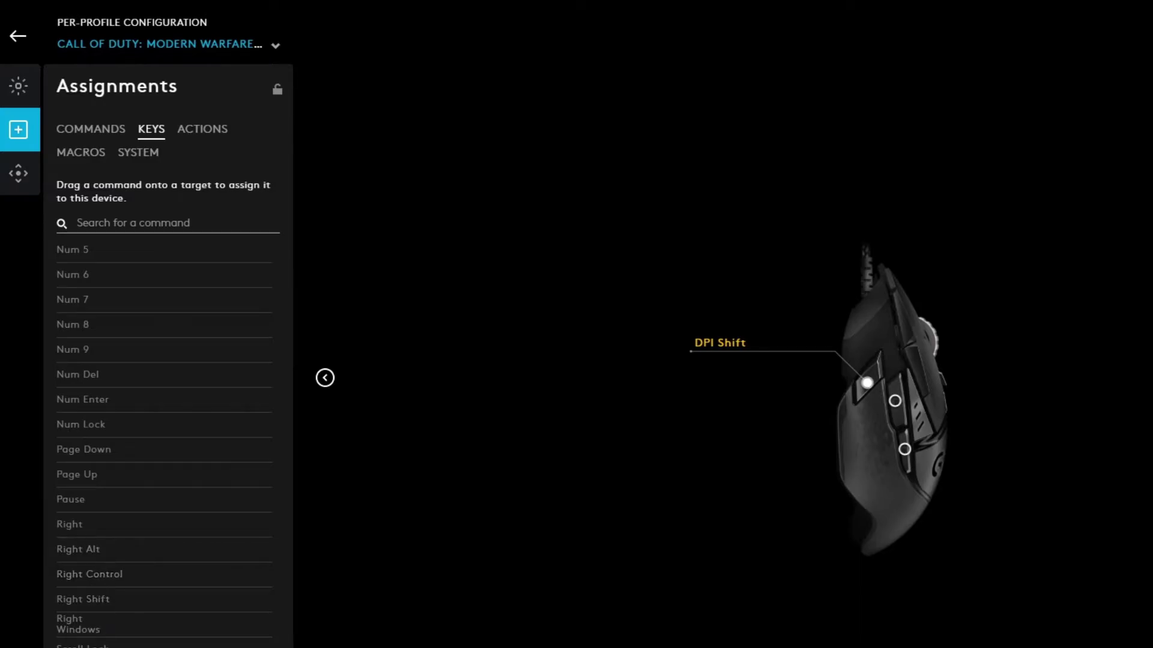
{"action": "left_click", "coordinate": [212, 133]}
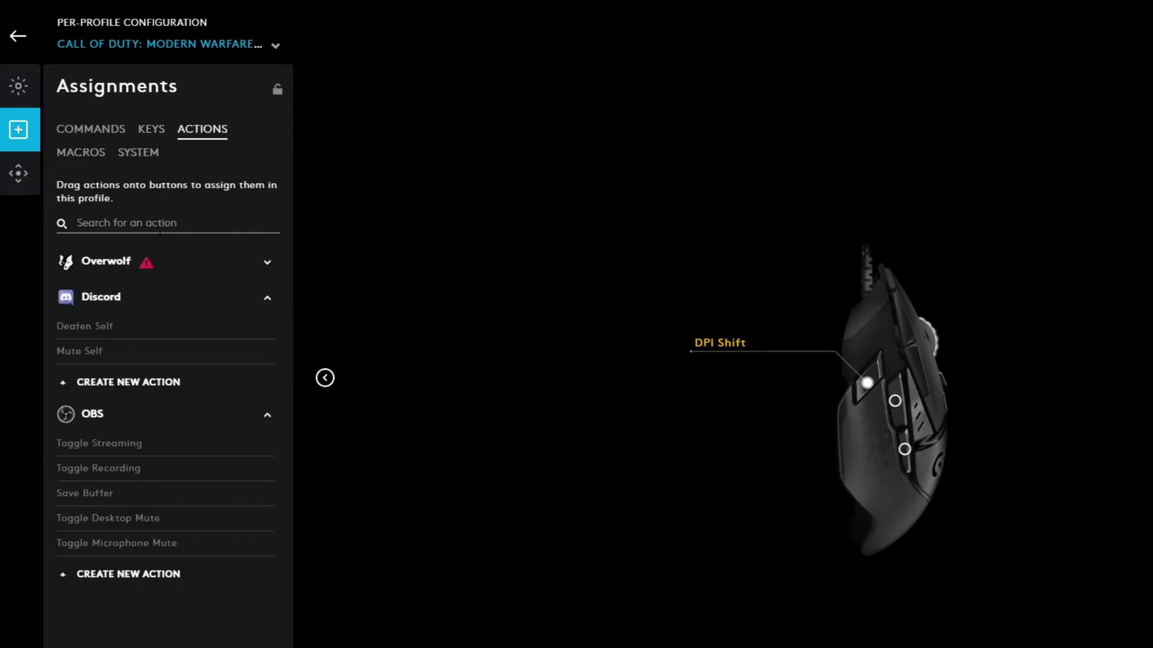
{"action": "left_click", "coordinate": [101, 154]}
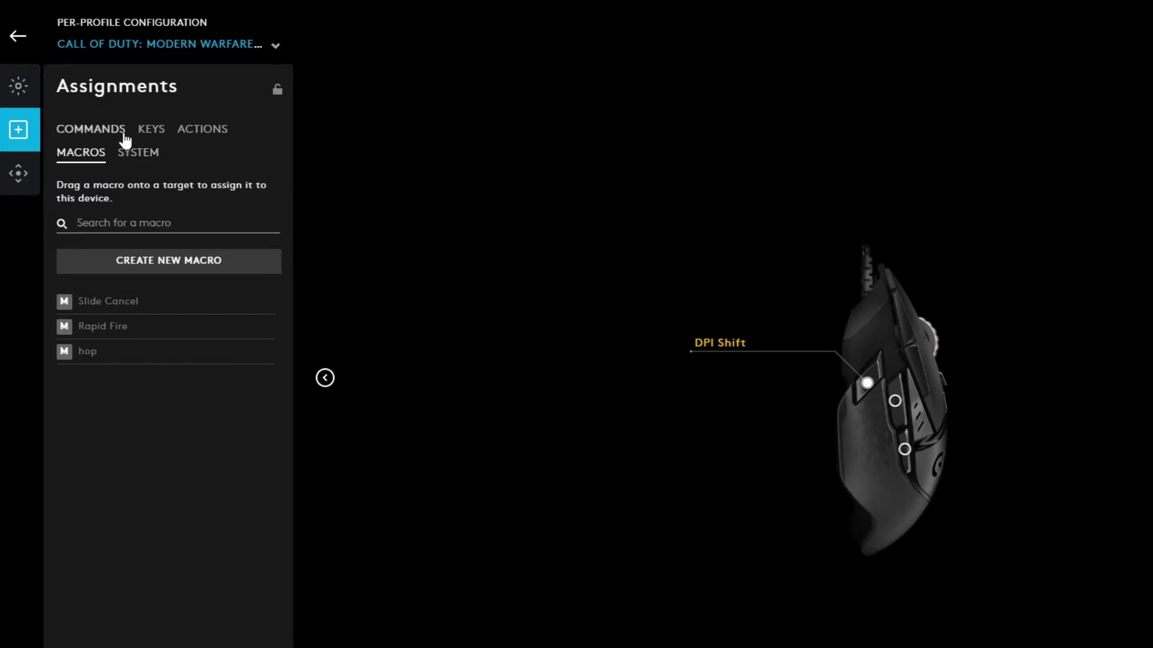
{"action": "left_click", "coordinate": [114, 133]}
{"action": "scroll", "coordinate": [234, 520], "scroll_direction": "down", "scroll_amount": 5}
{"action": "scroll", "coordinate": [226, 524], "scroll_direction": "up", "scroll_amount": 5}
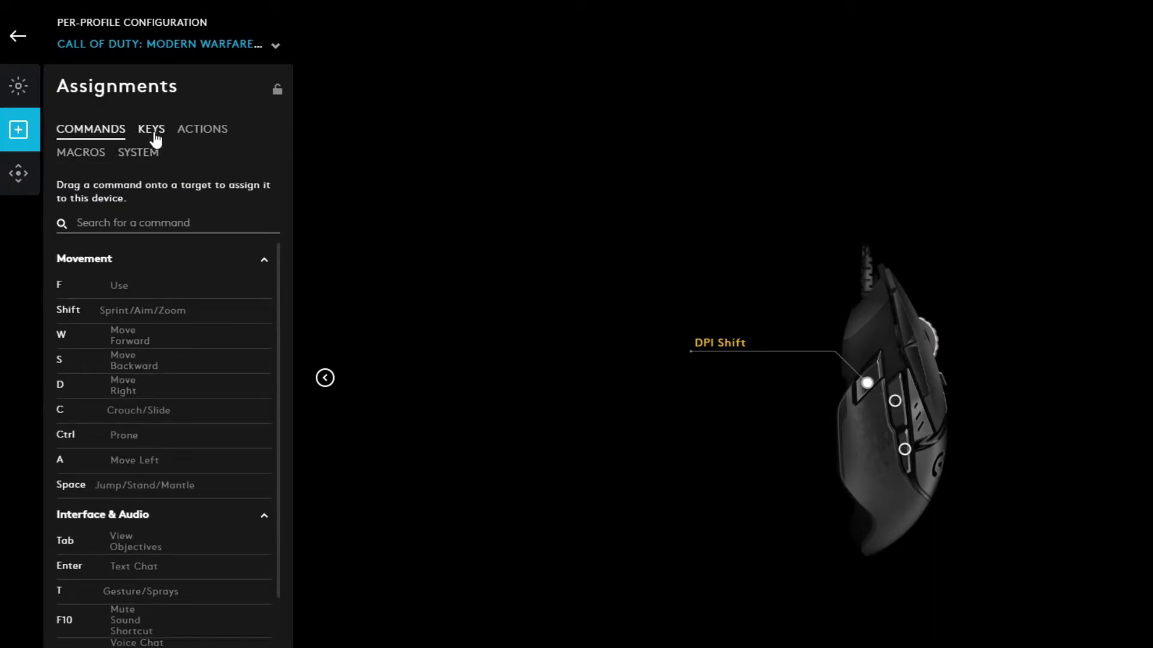
Start a new macro in the MACROS list and name it 'left click'.
{"action": "left_click", "coordinate": [80, 158]}
{"action": "left_click", "coordinate": [175, 262]}
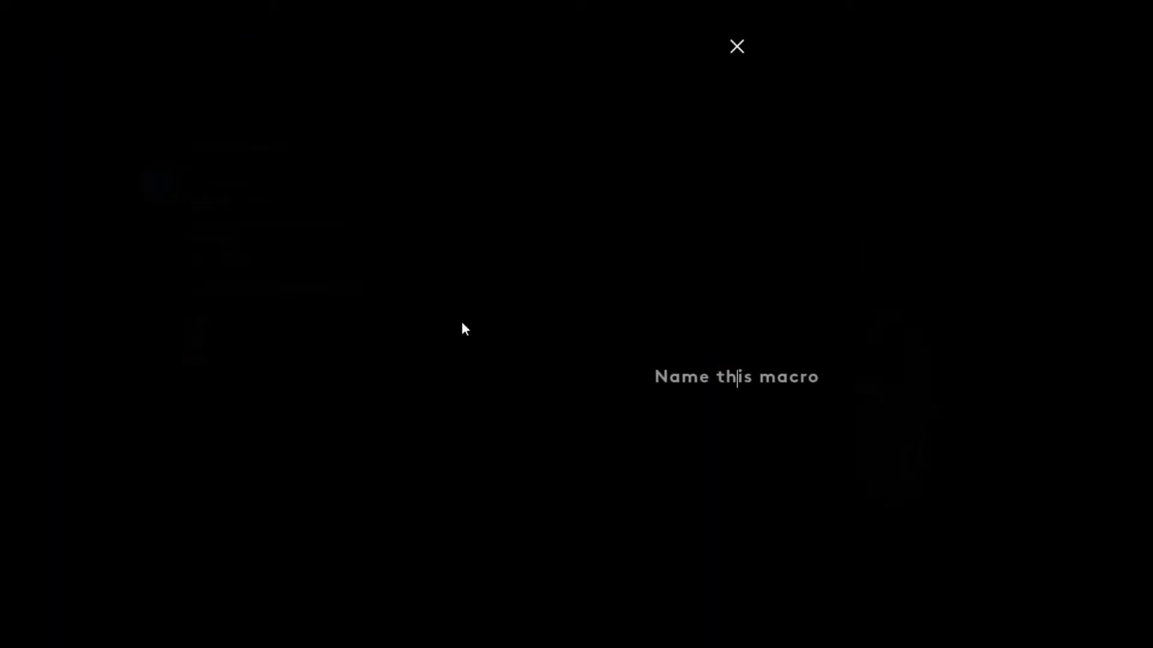
{"action": "type", "text": "left click"}
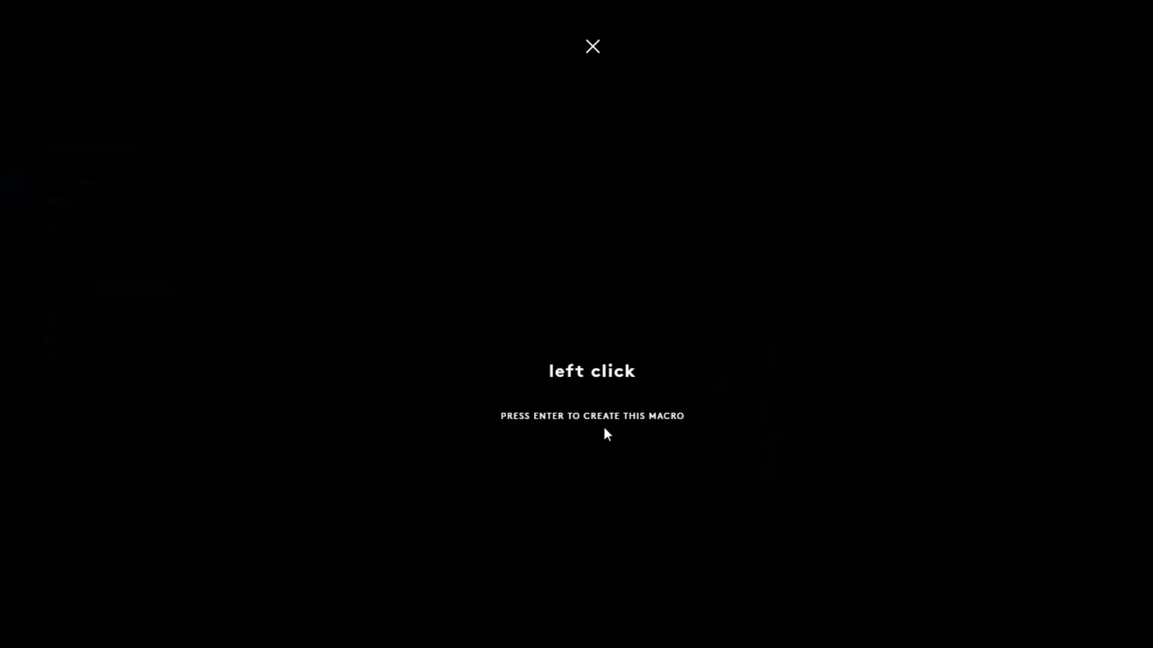
{"action": "key", "text": "Return"}
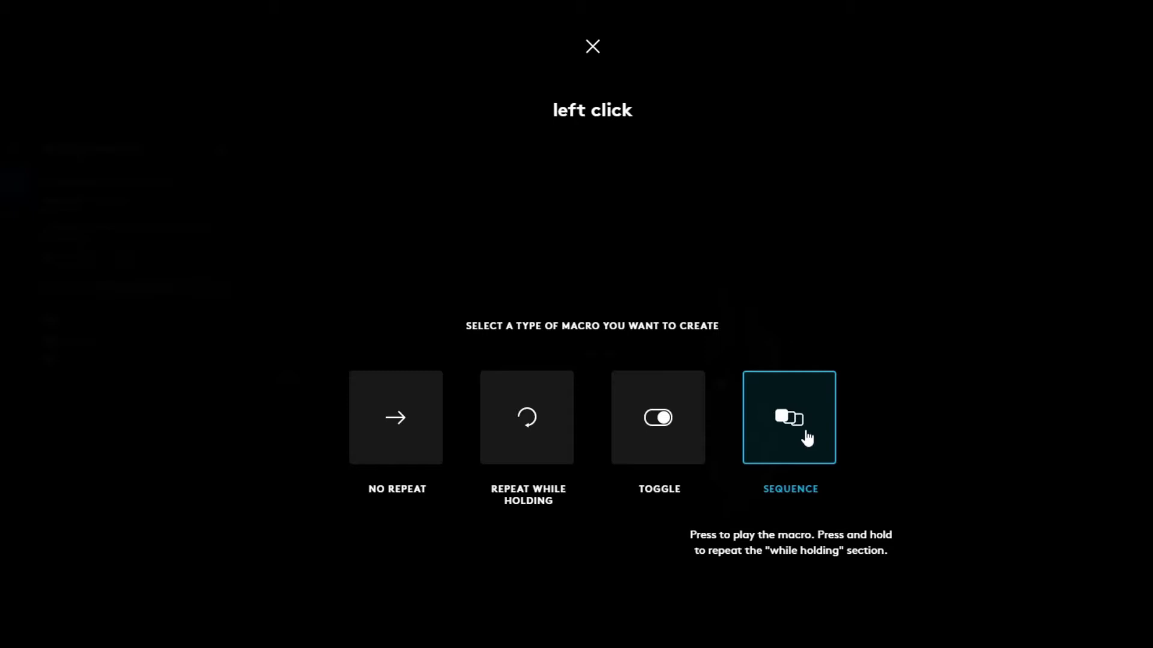
Set the macro to No Repeat and trial the Record Keystrokes step twice.
{"action": "left_click", "coordinate": [418, 440]}
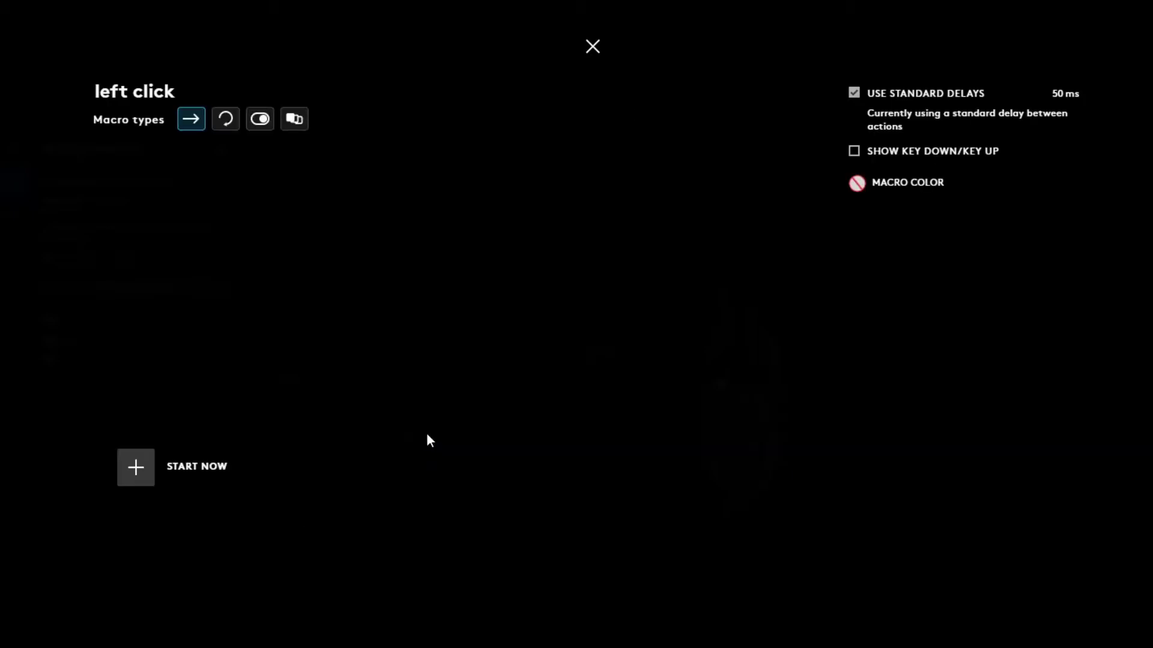
{"action": "left_click", "coordinate": [137, 469]}
{"action": "left_click", "coordinate": [289, 362]}
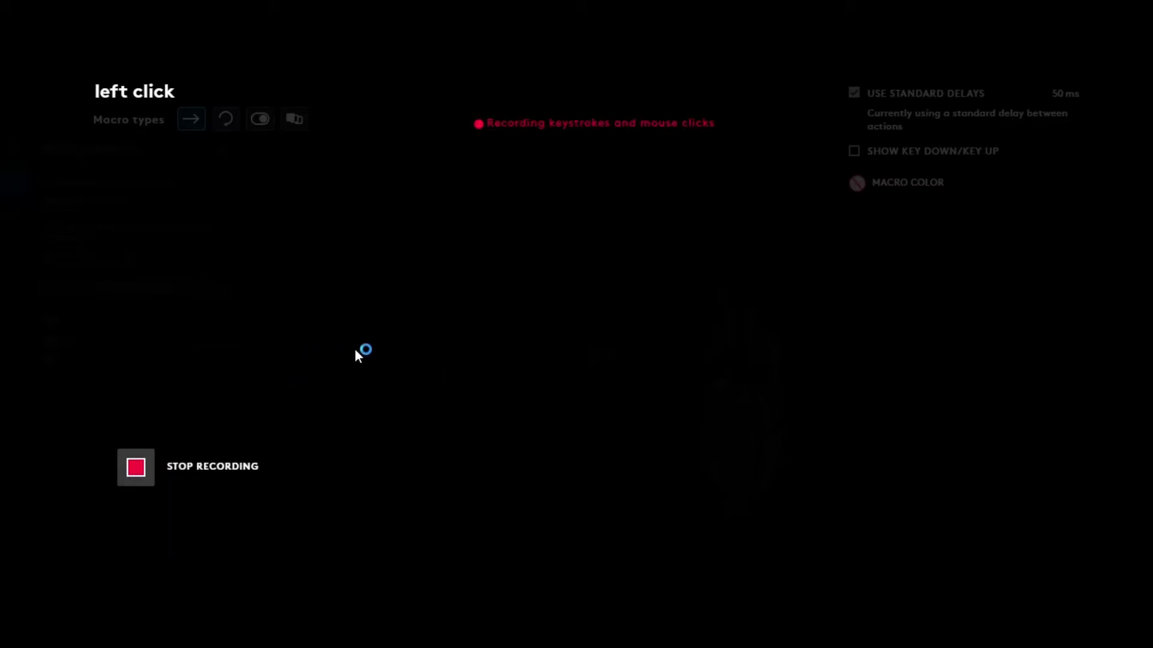
{"action": "left_click", "coordinate": [180, 467]}
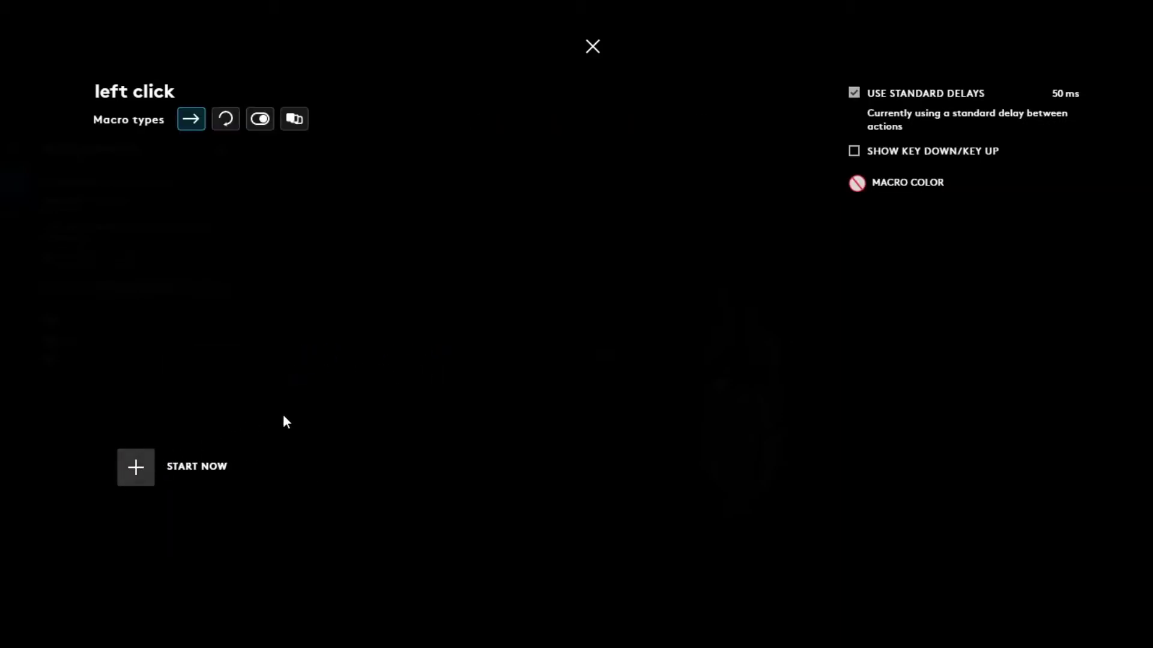
{"action": "left_click", "coordinate": [165, 468]}
{"action": "left_click", "coordinate": [248, 372]}
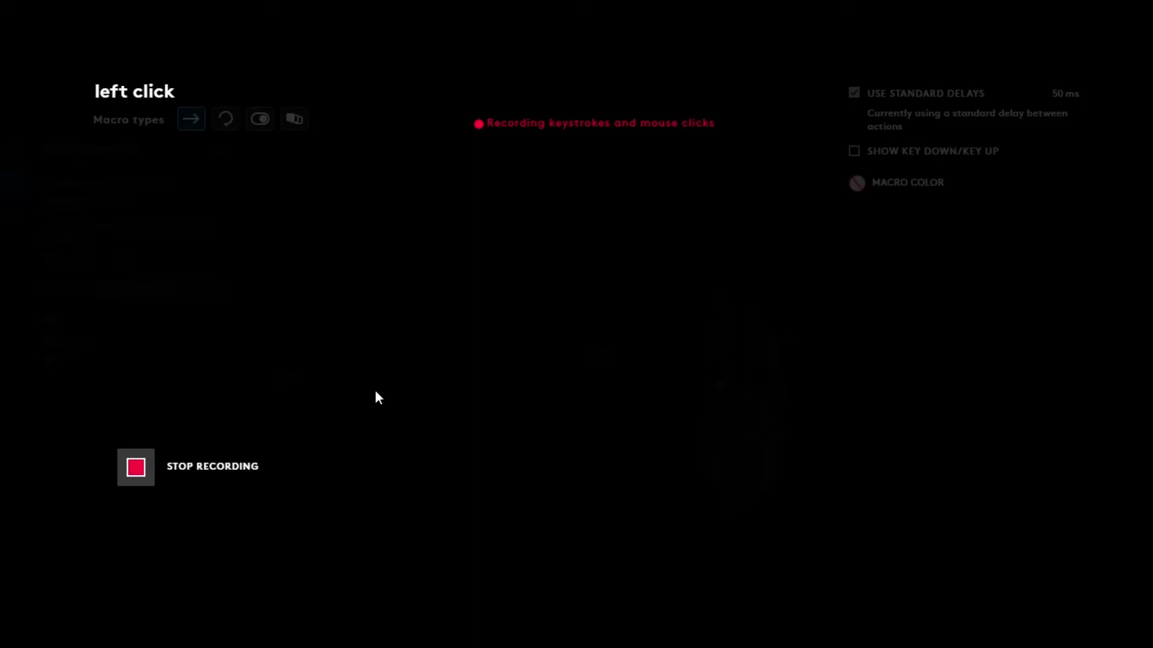
{"action": "left_click", "coordinate": [146, 474]}
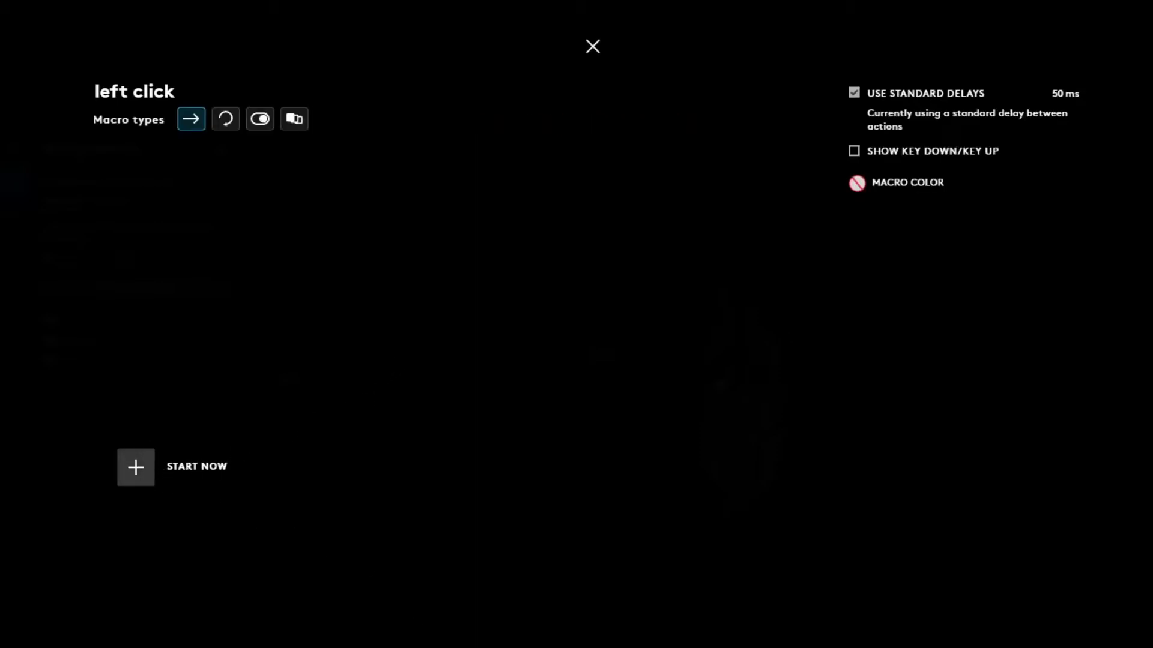
Show key down/up events, switch to Repeat While Holding, and record two left clicks.
{"action": "left_click", "coordinate": [877, 153]}
{"action": "left_click", "coordinate": [225, 118]}
{"action": "left_click", "coordinate": [144, 465]}
{"action": "left_click", "coordinate": [227, 362]}
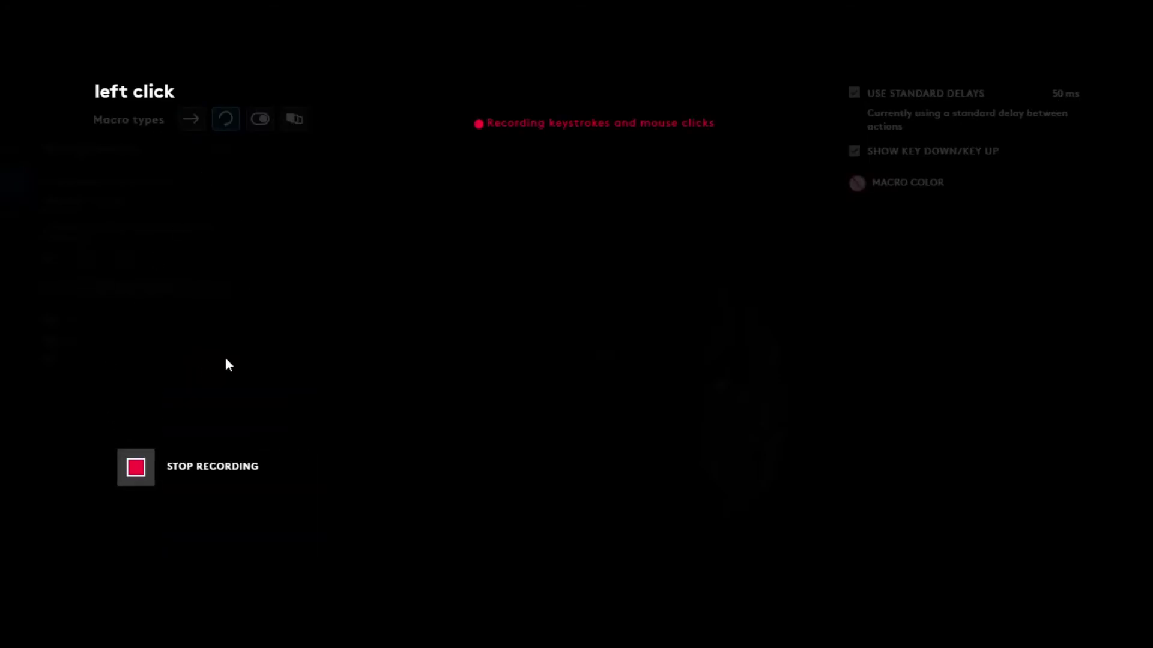
{"action": "double_click", "coordinate": [201, 442]}
{"action": "left_click", "coordinate": [302, 480]}
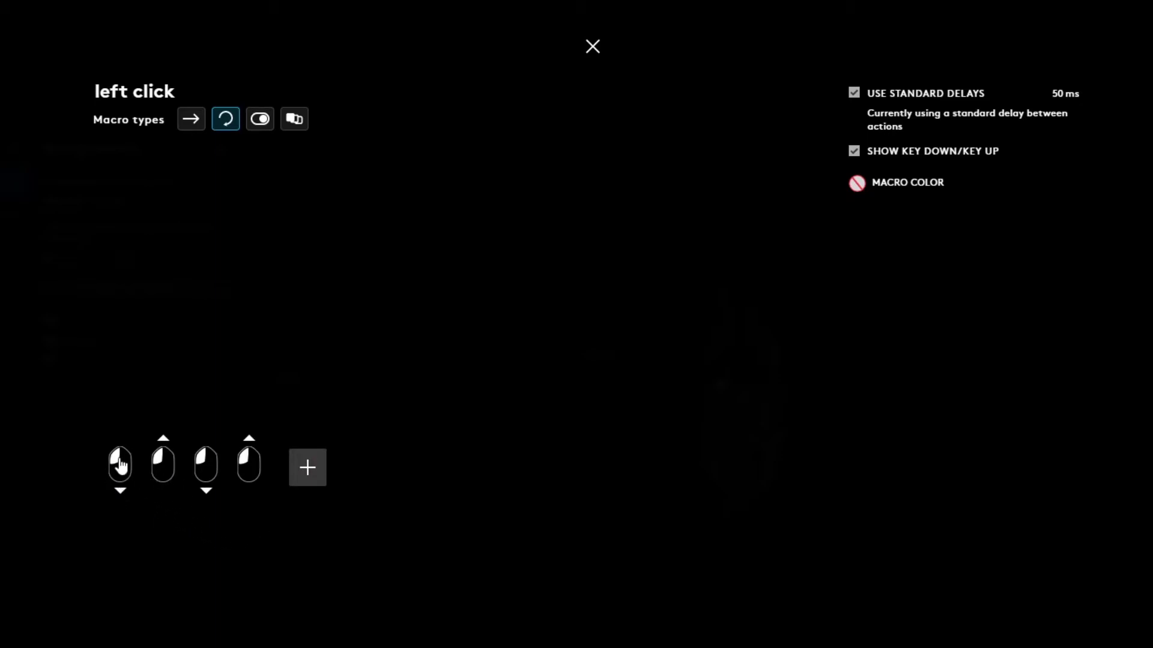
Delete the extra recorded click events and drag 'left click' onto the G5 side button.
{"action": "left_click", "coordinate": [214, 472]}
{"action": "key", "text": "Delete"}
{"action": "key", "text": "Delete"}
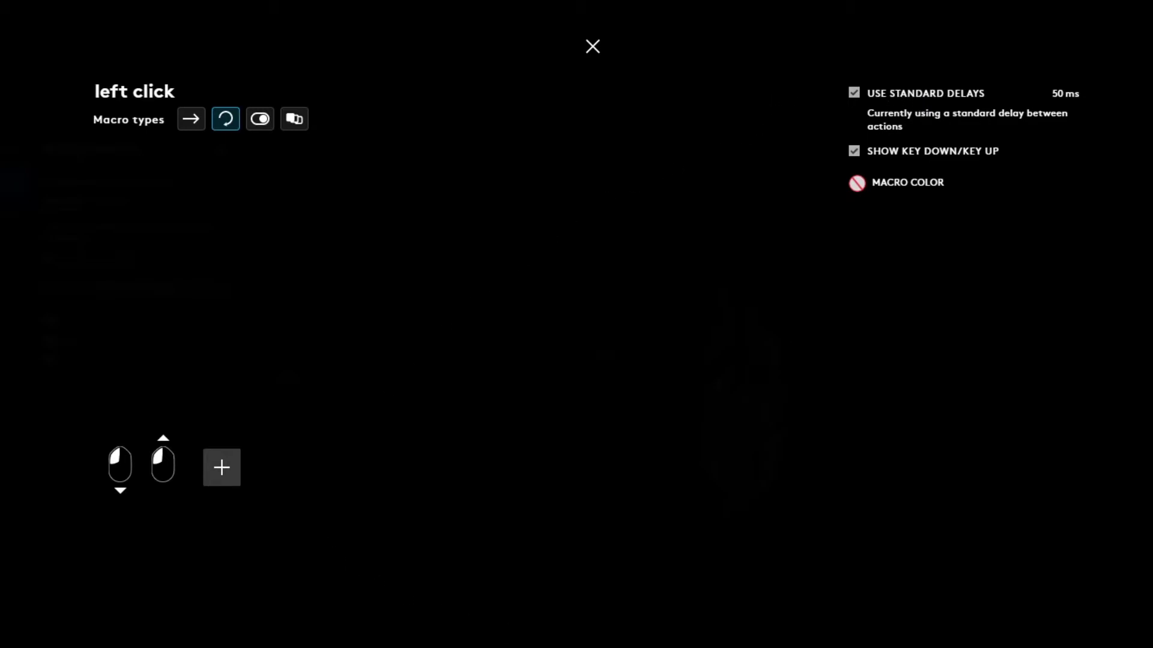
{"action": "key", "text": "Escape"}
{"action": "left_click_drag", "start_coordinate": [106, 383], "coordinate": [905, 405]}
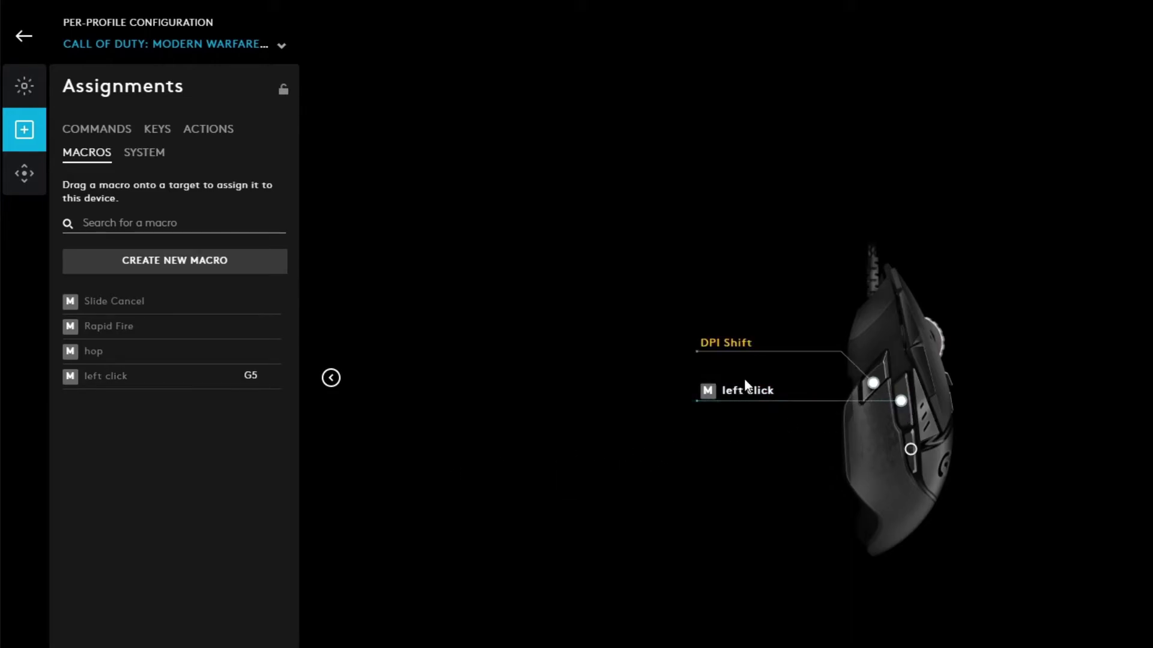
Disable the DPI Shift assignment on the G502 side button.
{"action": "mouse_move", "coordinate": [848, 370]}
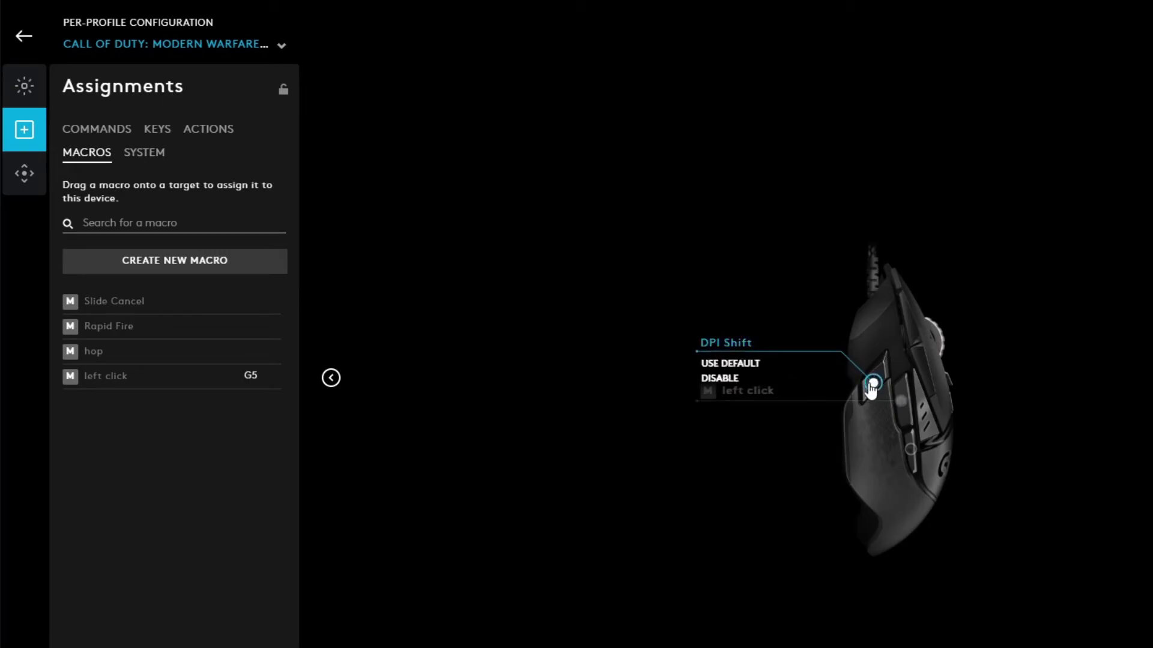
{"action": "left_click", "coordinate": [720, 376]}
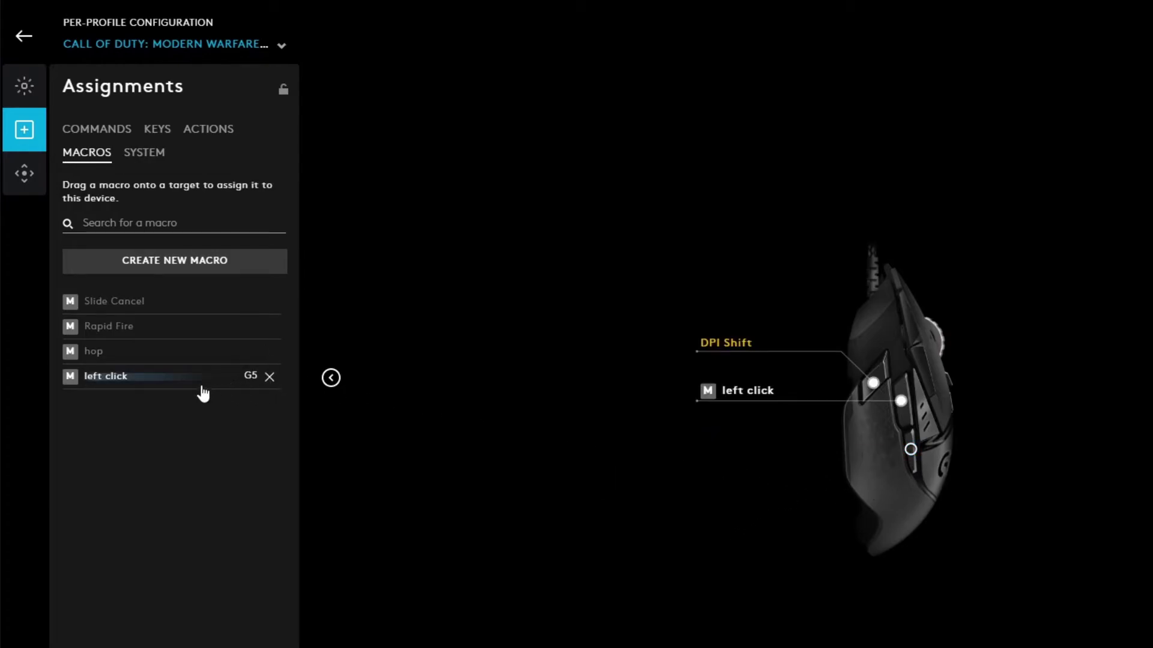
Change the 'left click' macro type to No Repeat so it plays once per press.
{"action": "left_click", "coordinate": [101, 381]}
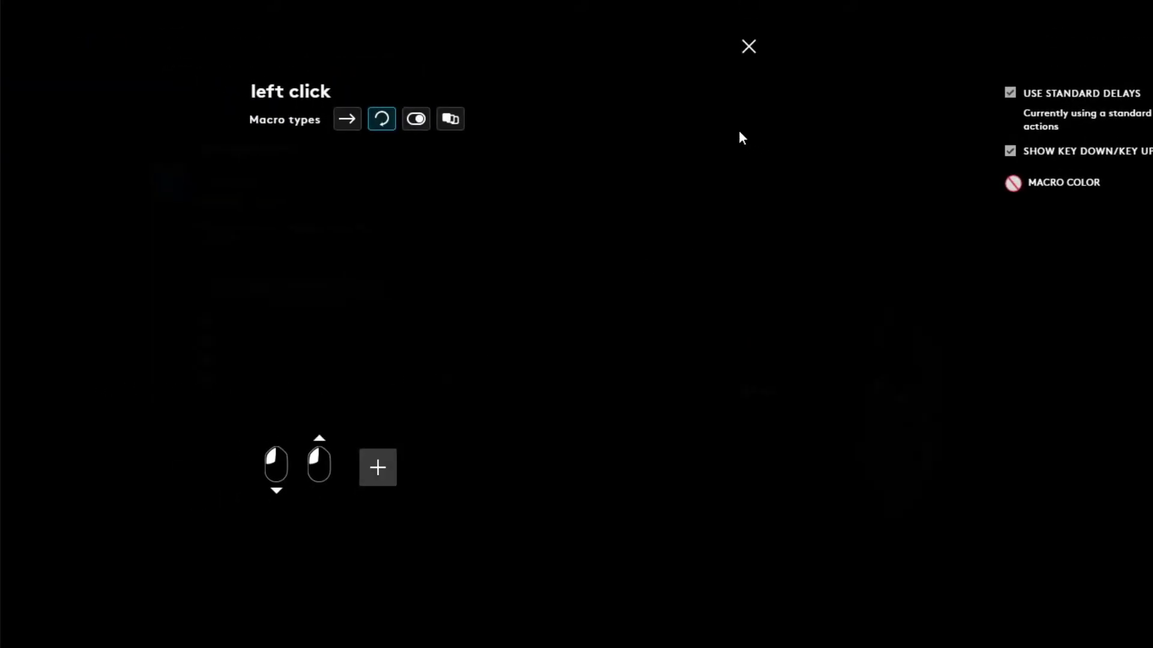
{"action": "left_click", "coordinate": [748, 45]}
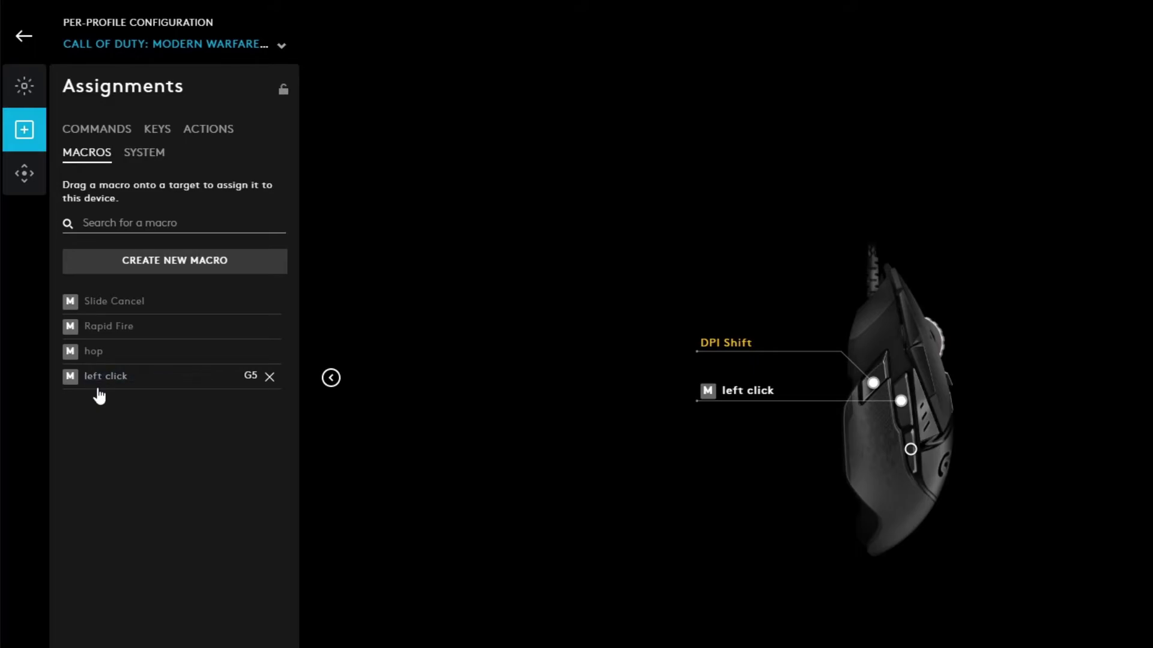
{"action": "left_click", "coordinate": [98, 384]}
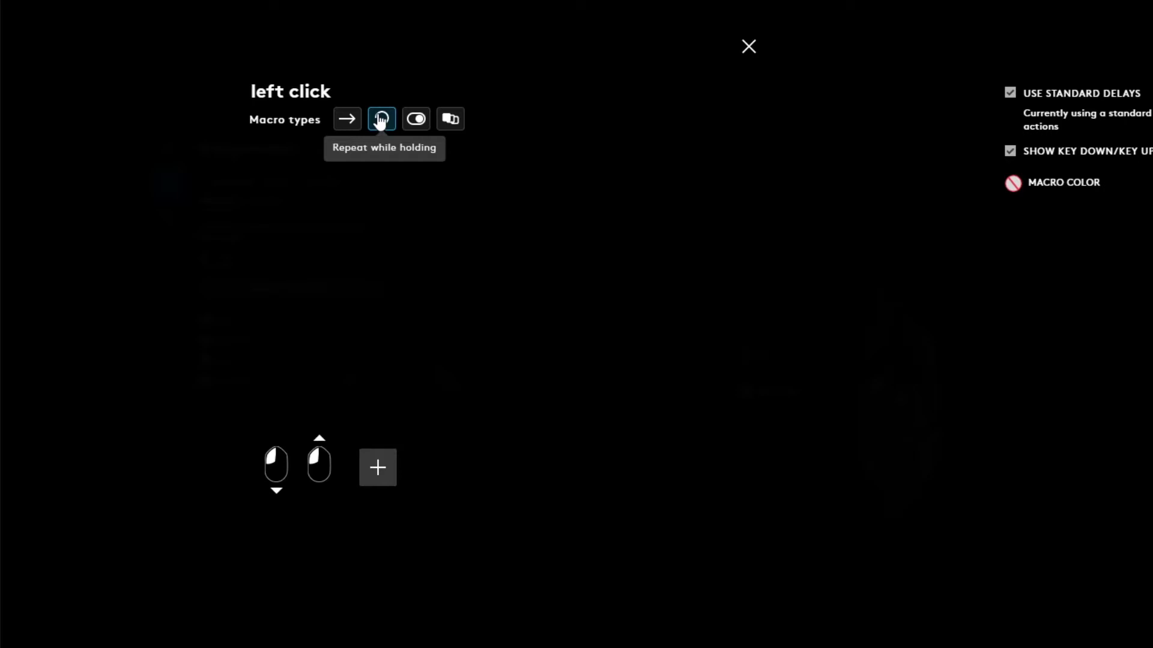
{"action": "left_click", "coordinate": [349, 120]}
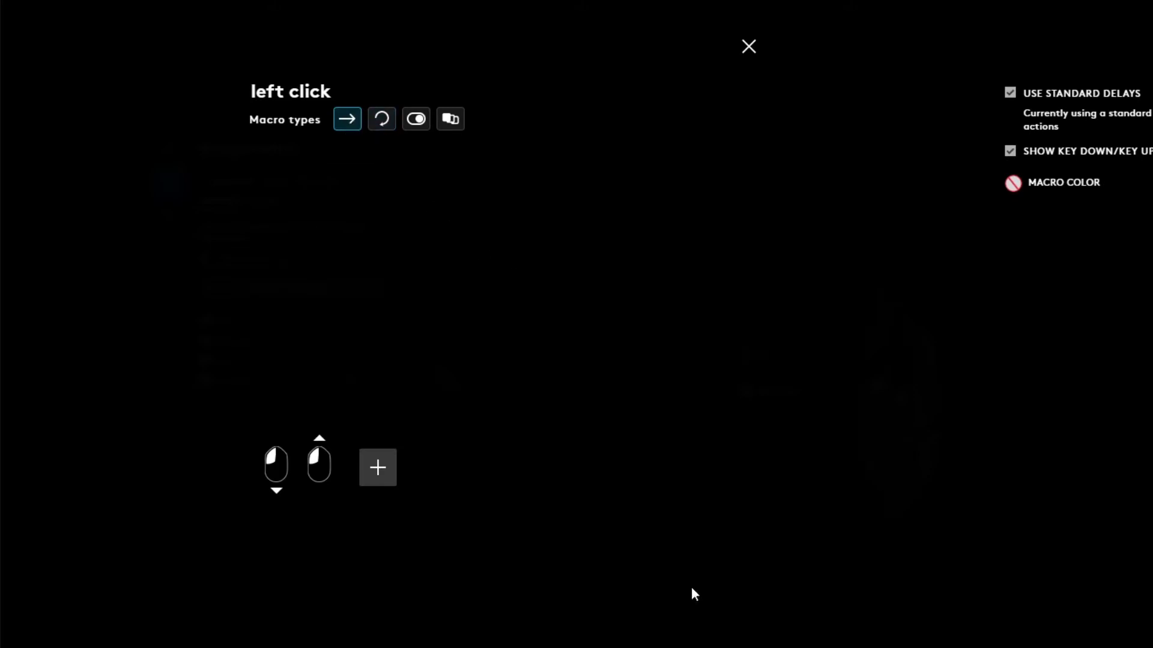
{"action": "mouse_move", "coordinate": [902, 407]}
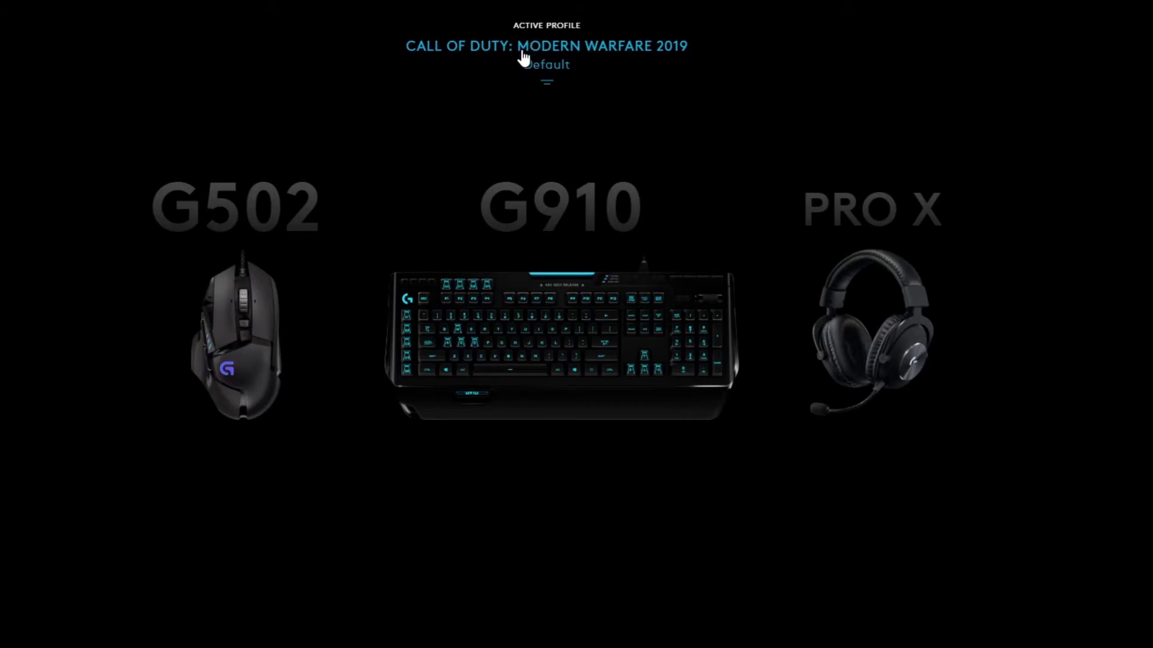
Select the G910 keyboard and pick DESTINY 2 from its profile dropdown.
{"action": "left_click", "coordinate": [521, 342]}
{"action": "left_click", "coordinate": [130, 50]}
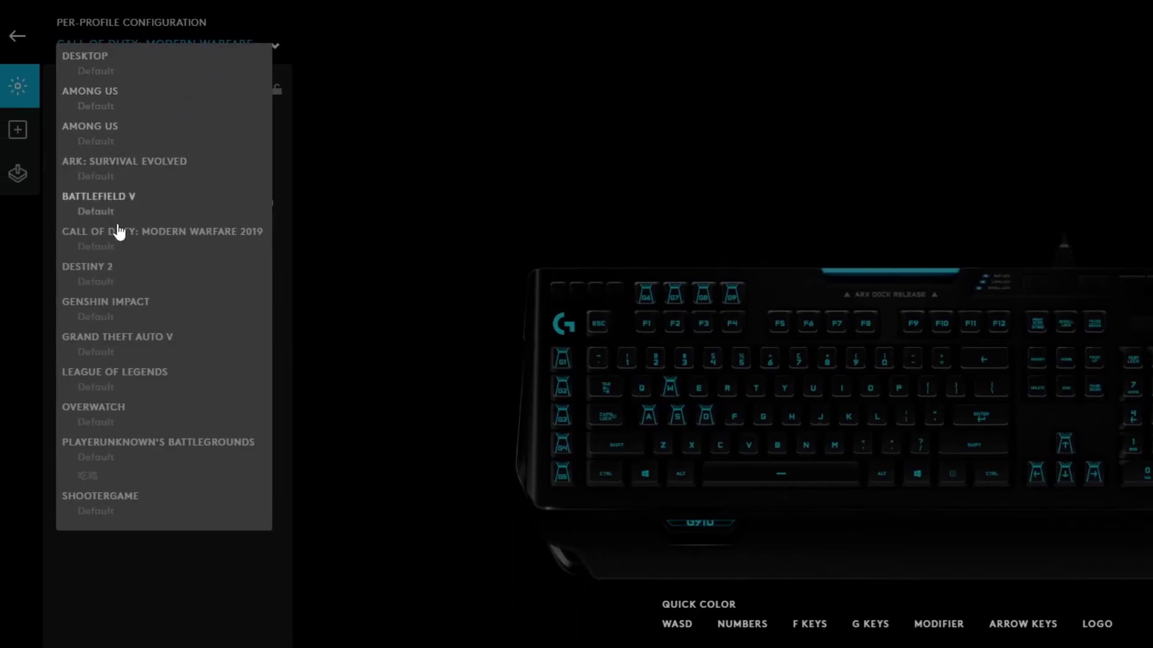
{"action": "left_click", "coordinate": [105, 289]}
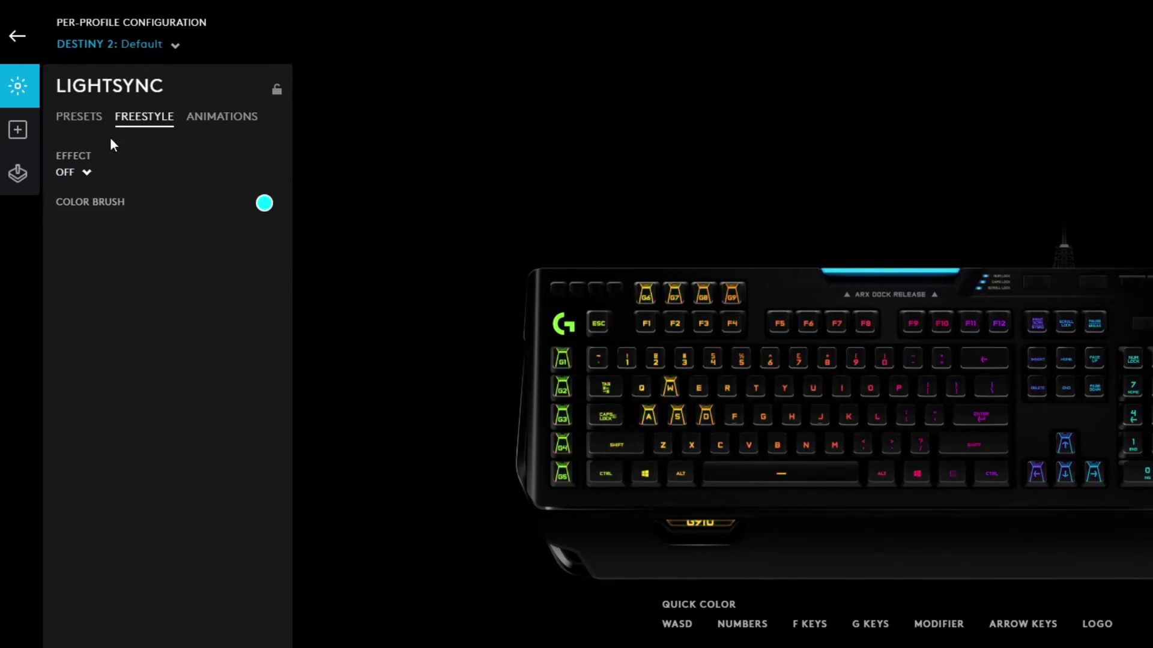
Check the PRESETS and FREESTYLE lighting tabs, then show the G910's key assignments.
{"action": "left_click", "coordinate": [81, 117]}
{"action": "left_click", "coordinate": [169, 119]}
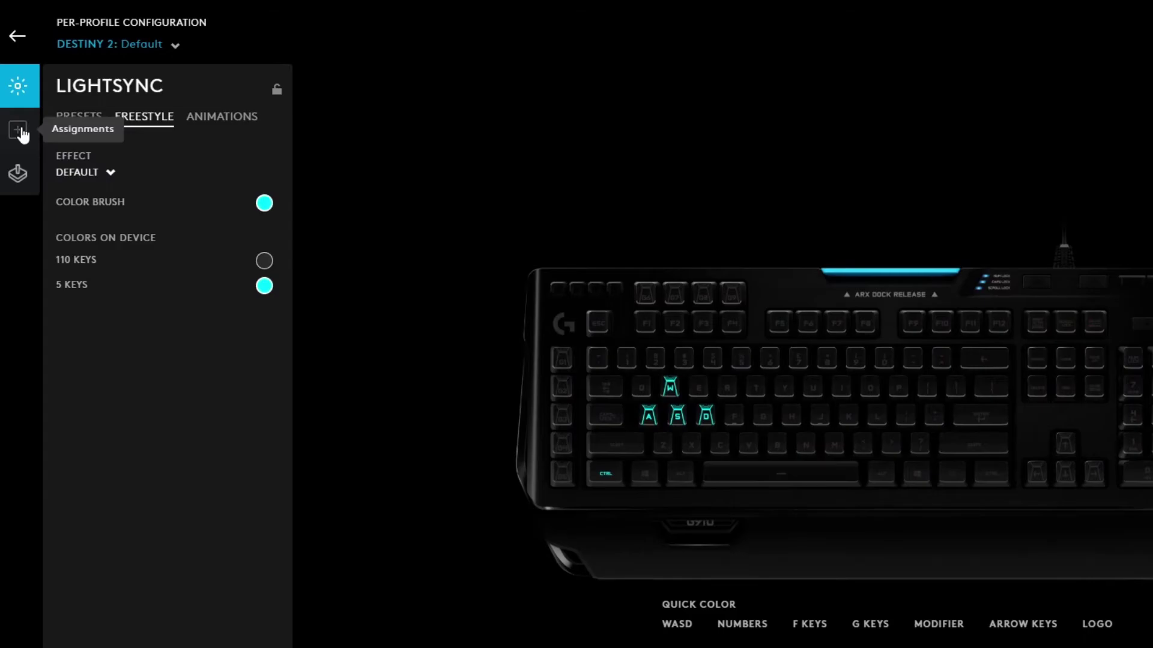
{"action": "left_click", "coordinate": [20, 132]}
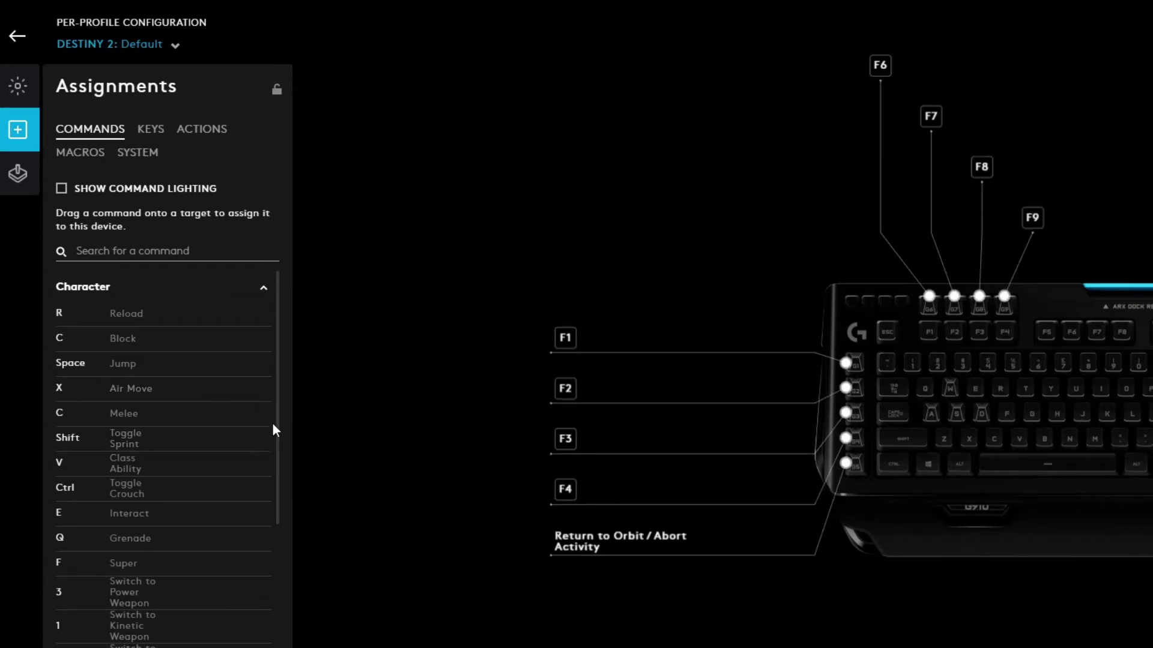
Scroll through the Commands list and try dragging the Reload command toward a G-key.
{"action": "left_click_drag", "start_coordinate": [278, 484], "coordinate": [297, 647]}
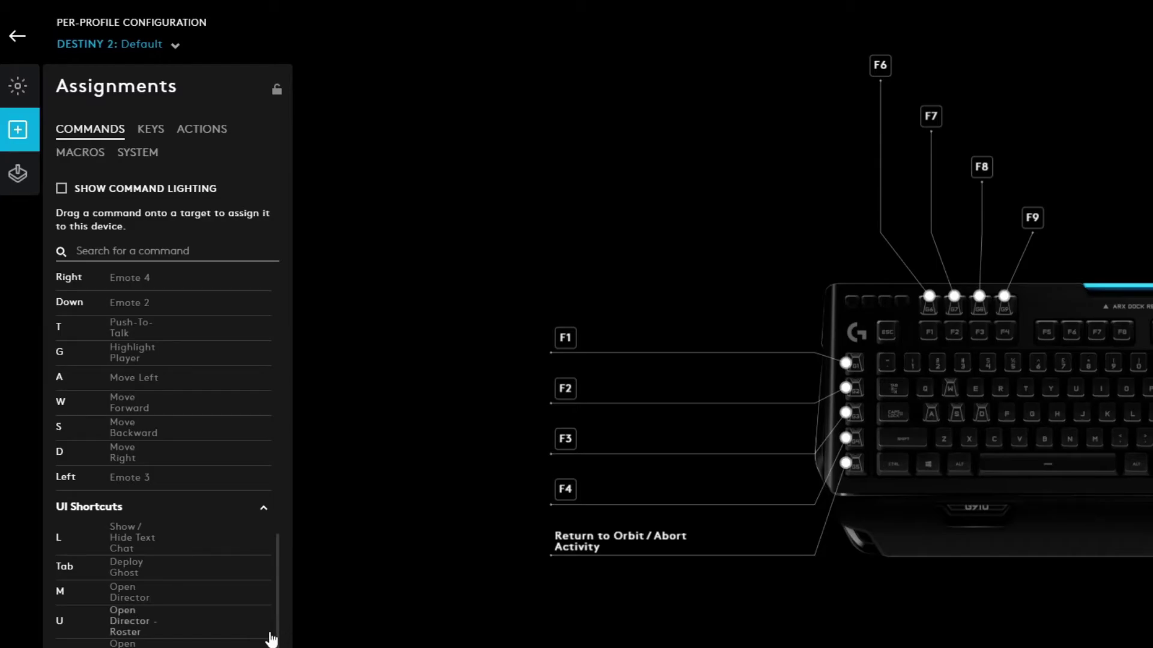
{"action": "left_click_drag", "start_coordinate": [280, 552], "coordinate": [287, 281]}
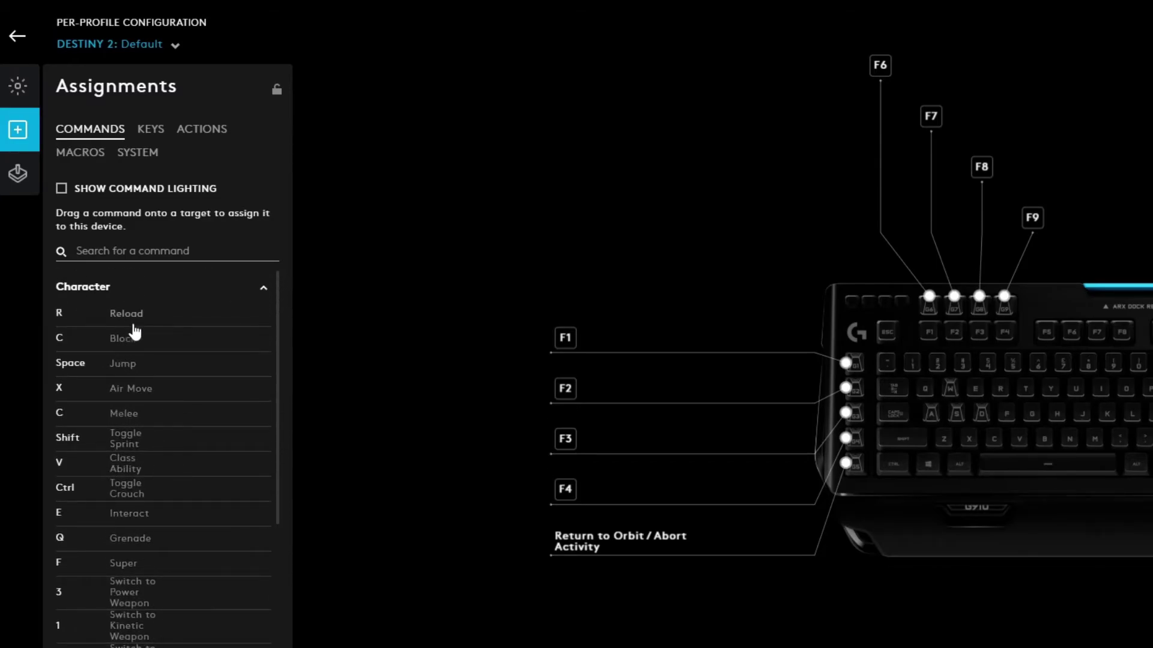
{"action": "left_click_drag", "start_coordinate": [122, 315], "coordinate": [152, 321]}
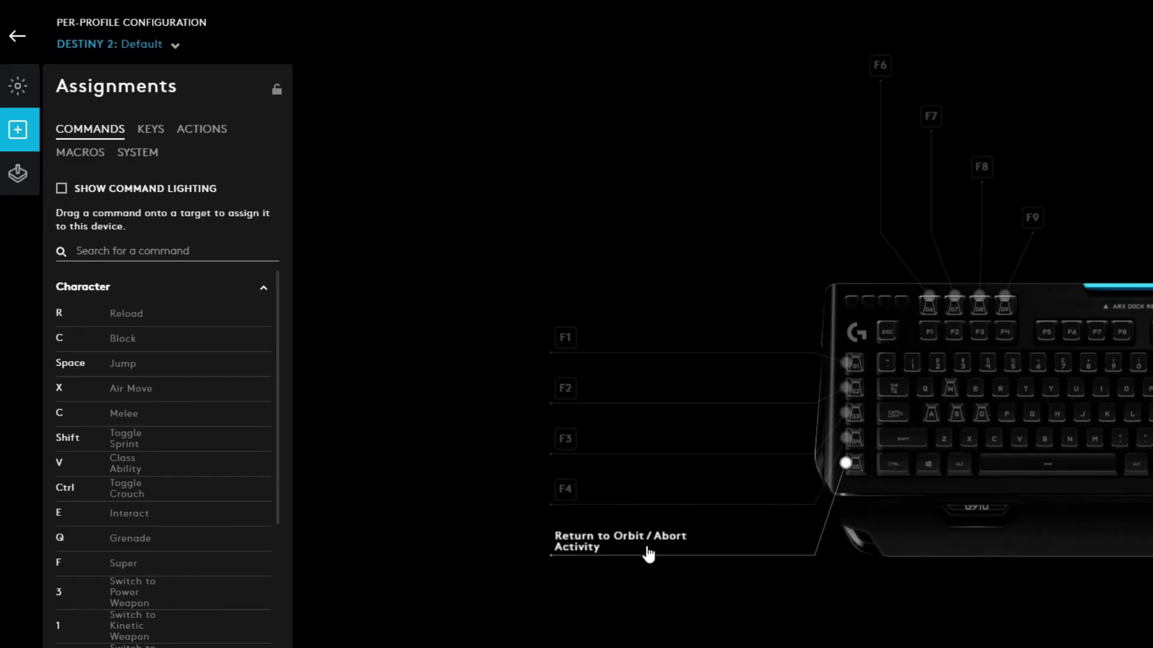
Check the G5 key's Return to Orbit assignment, then switch to the Macros list.
{"action": "left_click", "coordinate": [590, 554]}
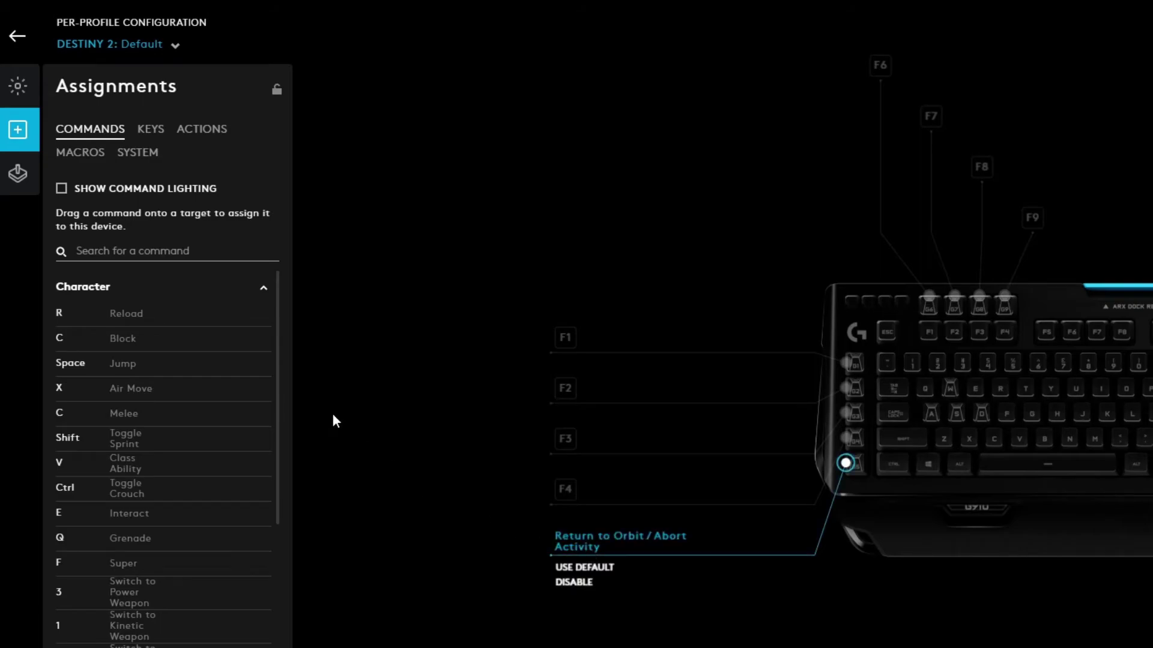
{"action": "scroll", "coordinate": [231, 335], "scroll_direction": "down", "scroll_amount": 9}
{"action": "scroll", "coordinate": [251, 601], "scroll_direction": "up", "scroll_amount": 5}
{"action": "scroll", "coordinate": [218, 582], "scroll_direction": "up", "scroll_amount": 5}
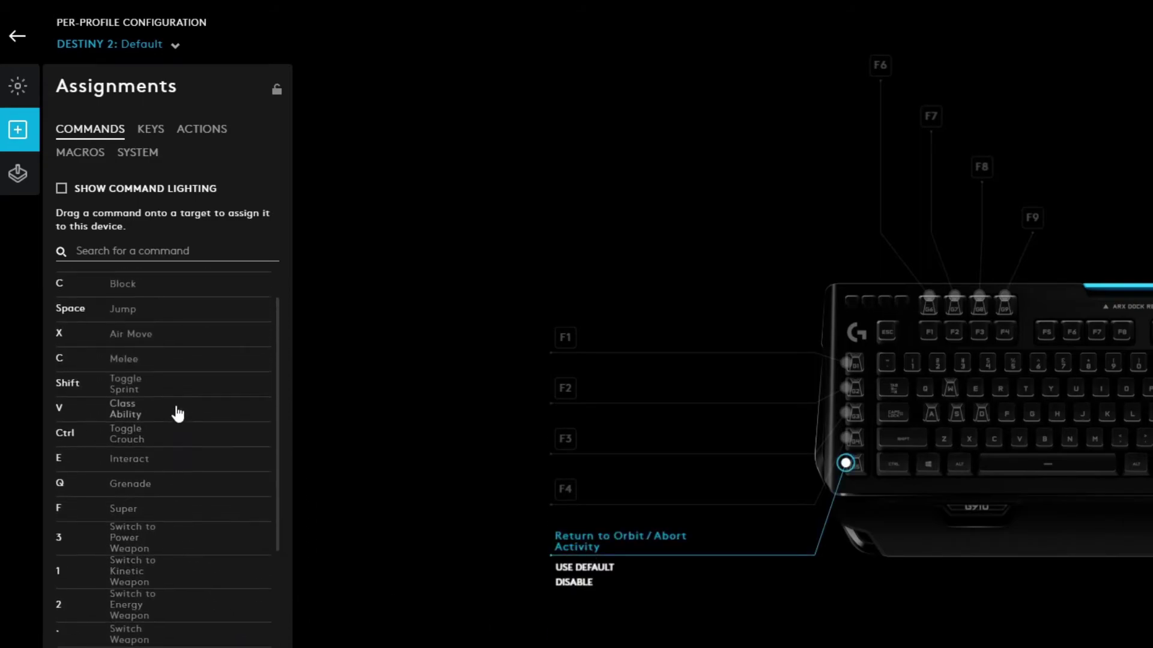
{"action": "scroll", "coordinate": [174, 434], "scroll_direction": "down", "scroll_amount": 8}
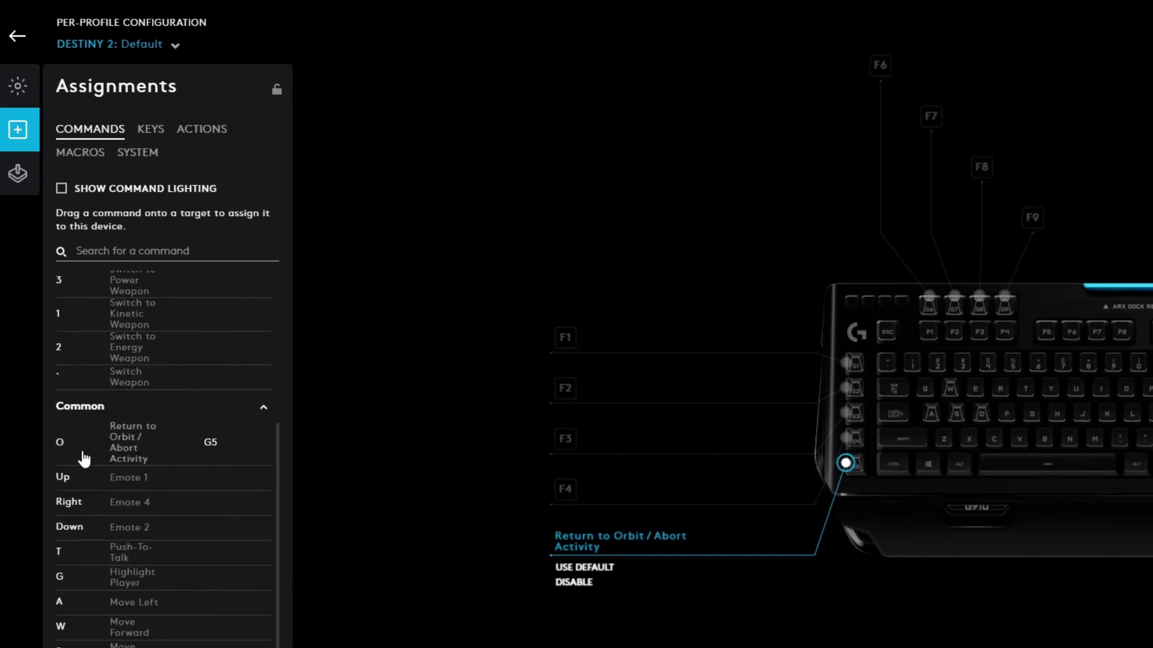
{"action": "left_click", "coordinate": [453, 390]}
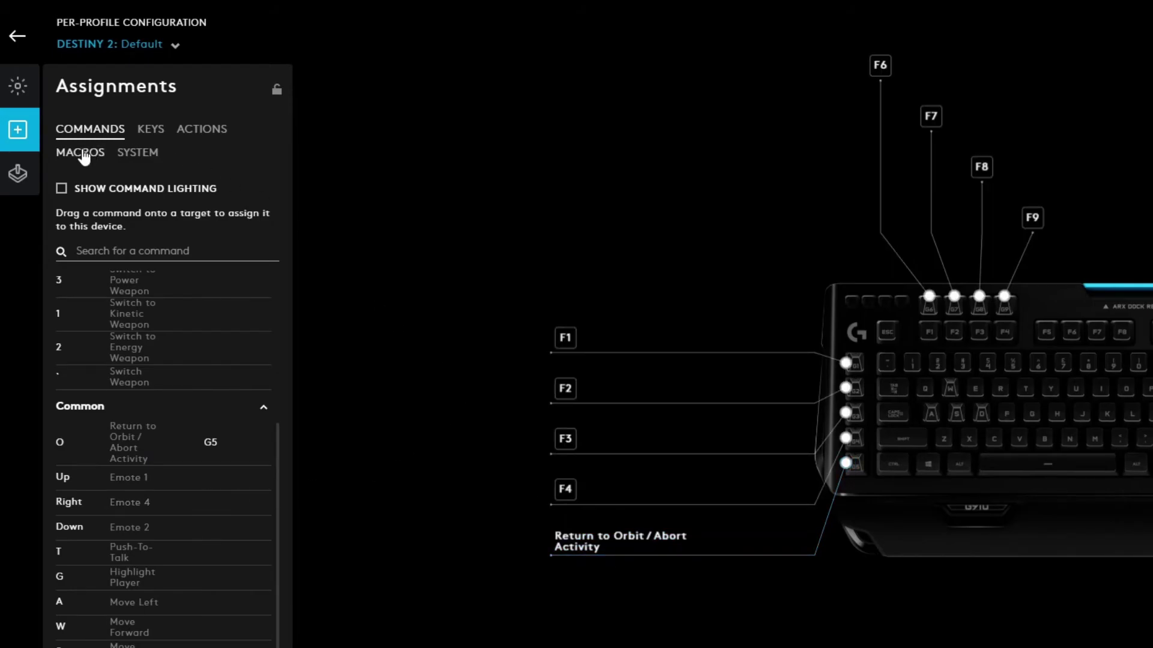
{"action": "left_click", "coordinate": [102, 153]}
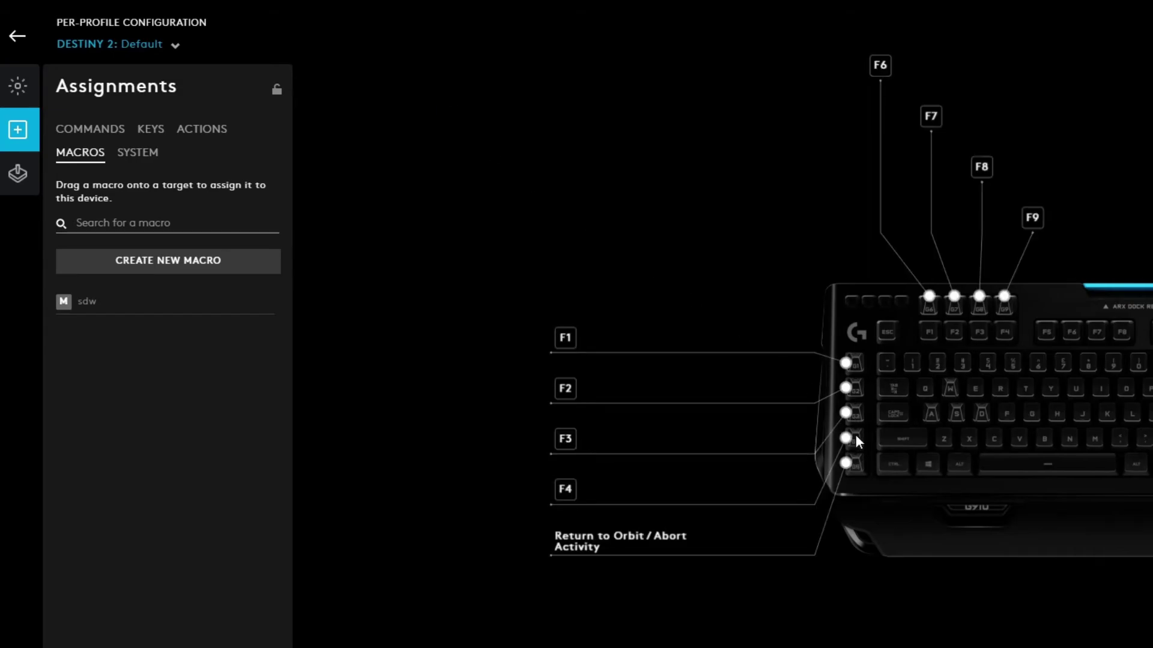
Add a macro named 'rapid_fire' with the Repeat While Holding type.
{"action": "left_click", "coordinate": [204, 266]}
{"action": "type", "text": "rapidfire"}
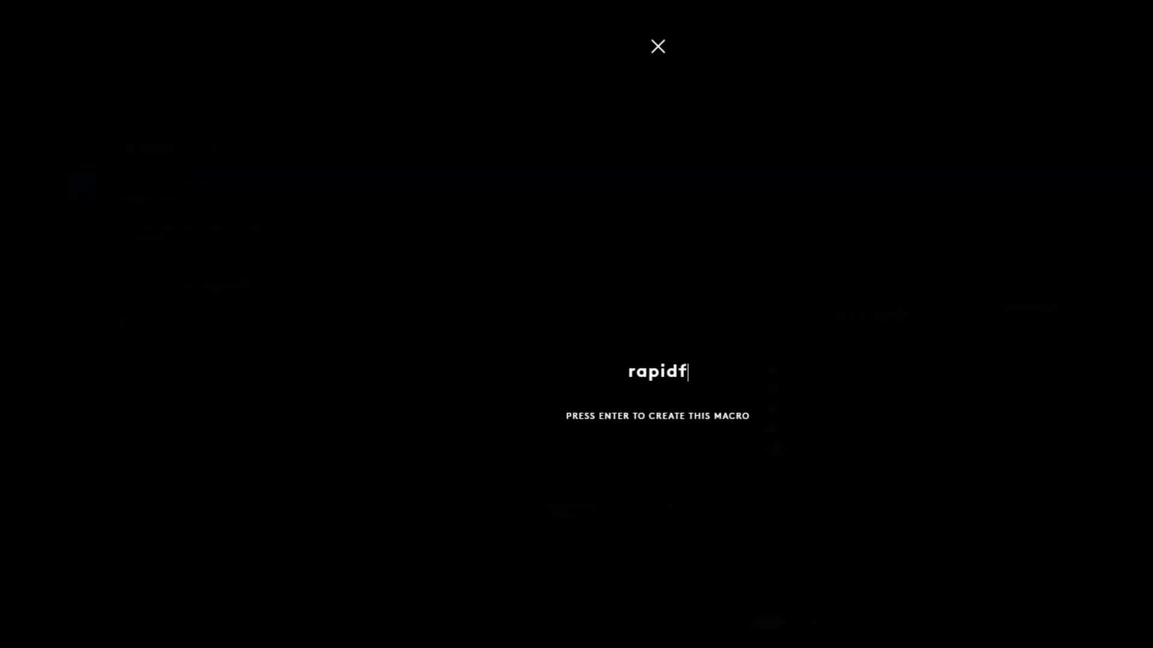
{"action": "key", "text": "BackSpace"}
{"action": "key", "text": "BackSpace"}
{"action": "key", "text": "BackSpace"}
{"action": "key", "text": "BackSpace"}
{"action": "type", "text": "_fire"}
{"action": "key", "text": "Return"}
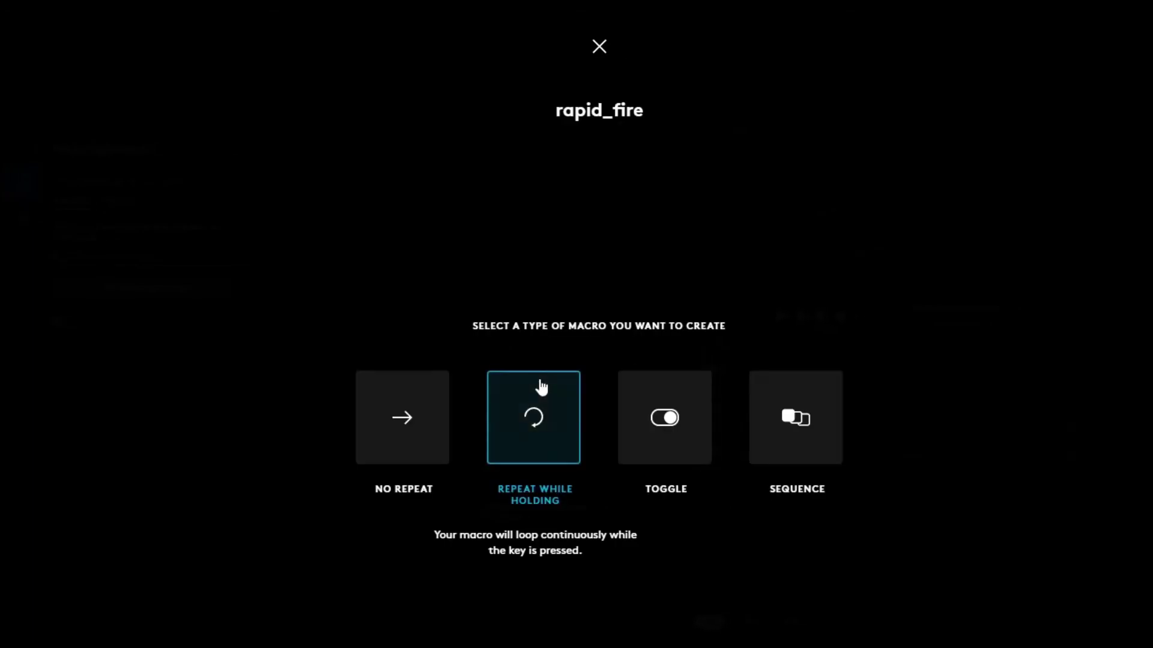
{"action": "left_click", "coordinate": [527, 442]}
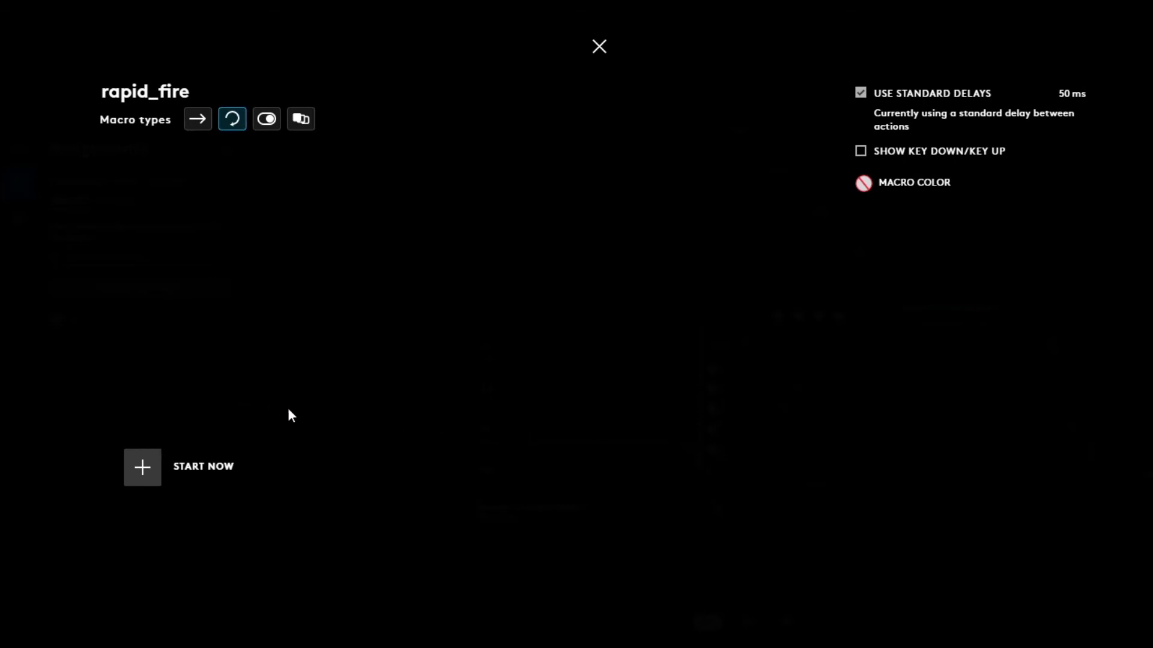
Record a left click and a right click as keystrokes into rapid_fire.
{"action": "left_click", "coordinate": [150, 471]}
{"action": "left_click", "coordinate": [241, 365]}
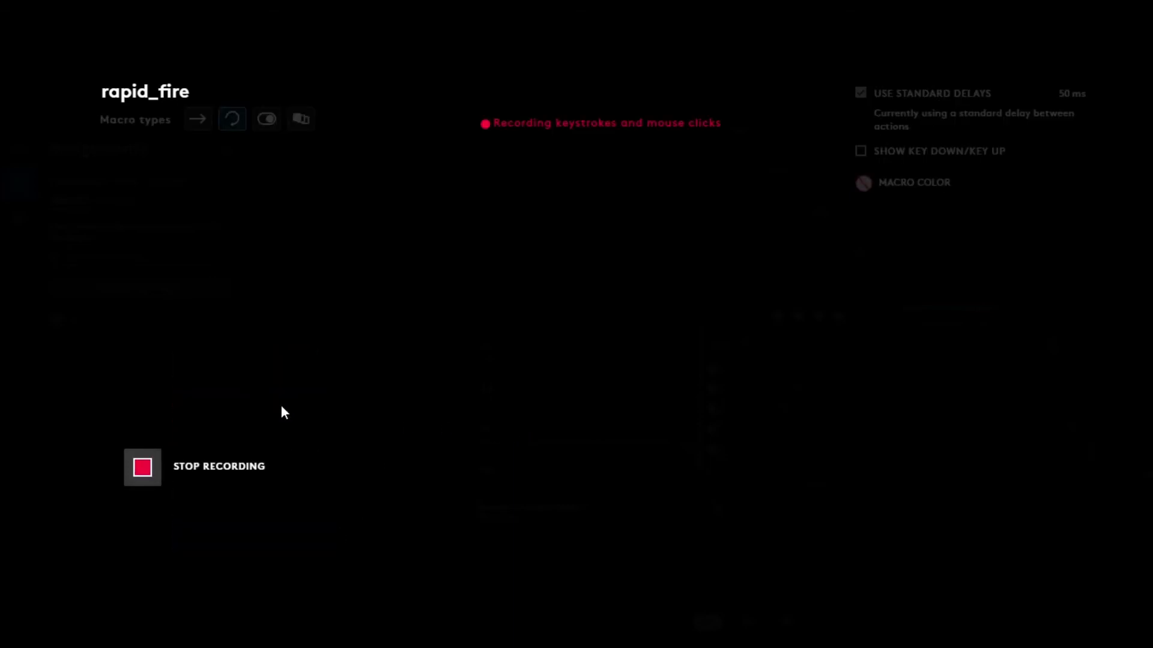
{"action": "left_click", "coordinate": [211, 474]}
{"action": "left_click", "coordinate": [180, 467]}
{"action": "left_click", "coordinate": [240, 364]}
{"action": "left_click", "coordinate": [296, 434]}
{"action": "right_click", "coordinate": [296, 433]}
{"action": "left_click", "coordinate": [314, 468]}
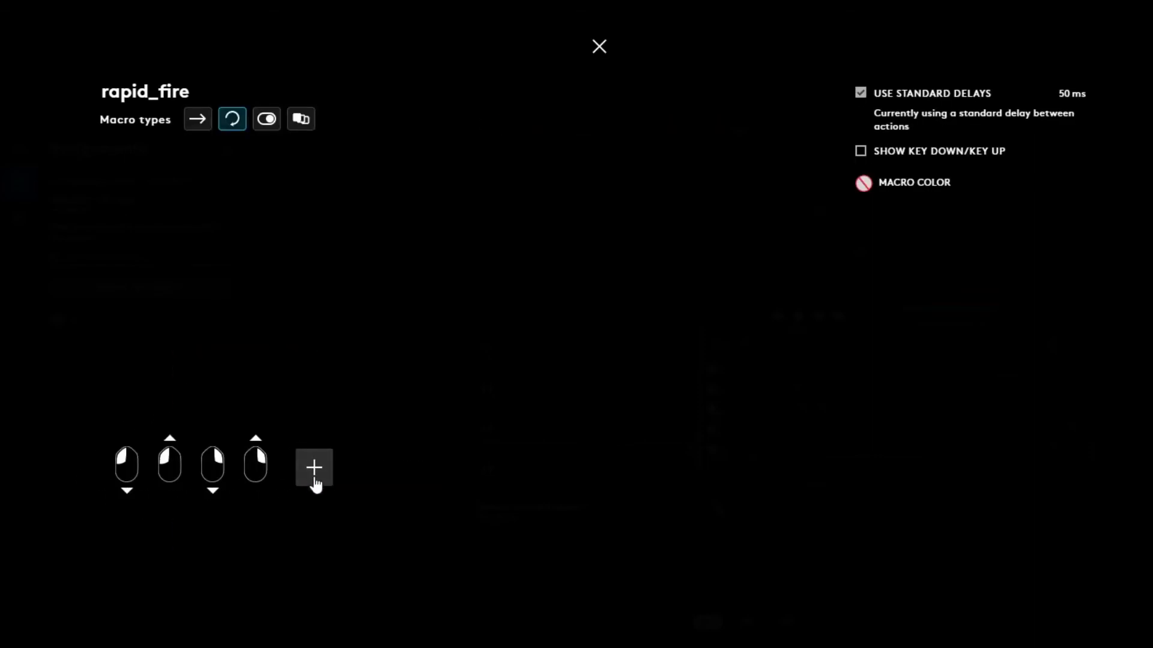
Delete the right-button press and release, show key down/up events, and save the macro.
{"action": "left_click", "coordinate": [214, 477]}
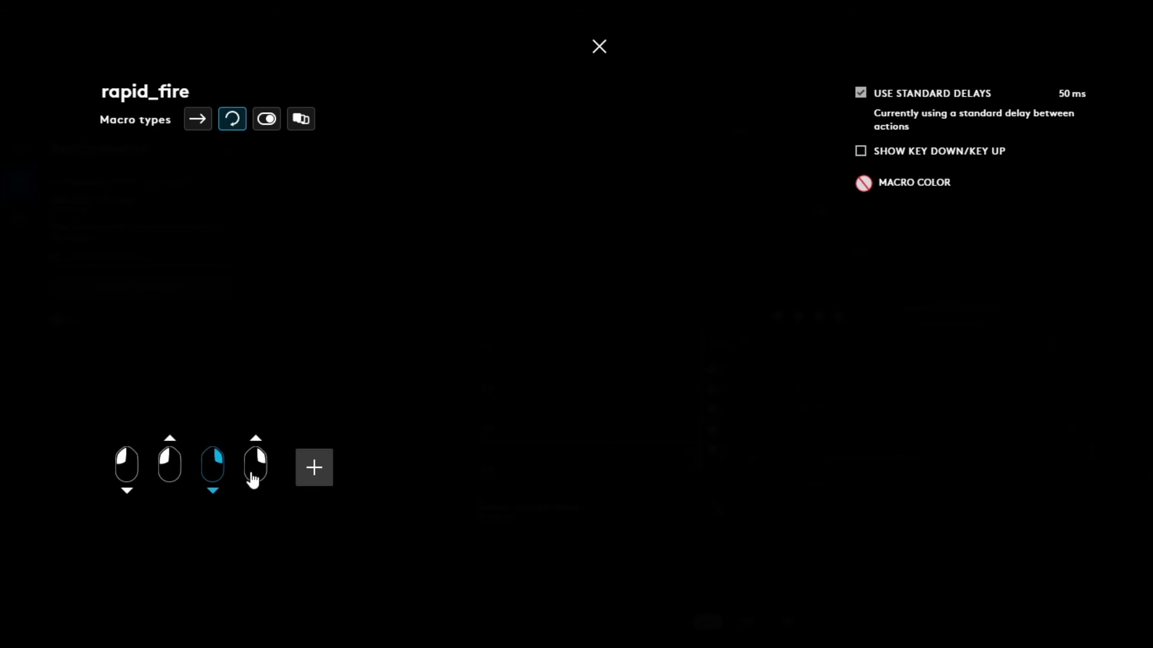
{"action": "key", "text": "Delete"}
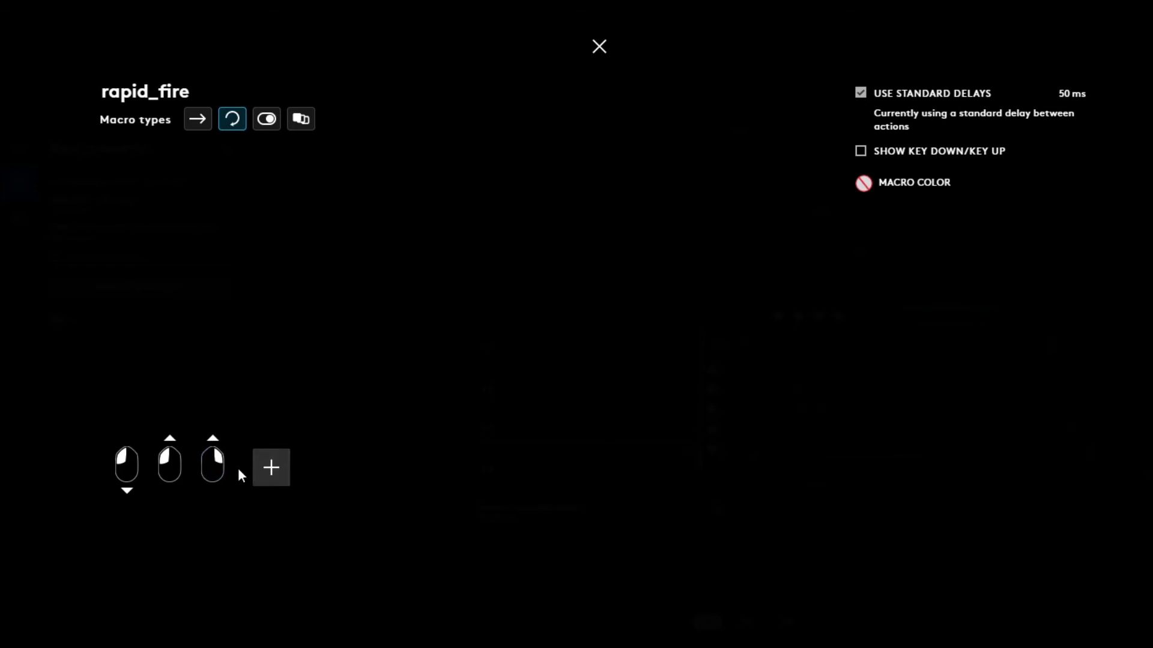
{"action": "key", "text": "Delete"}
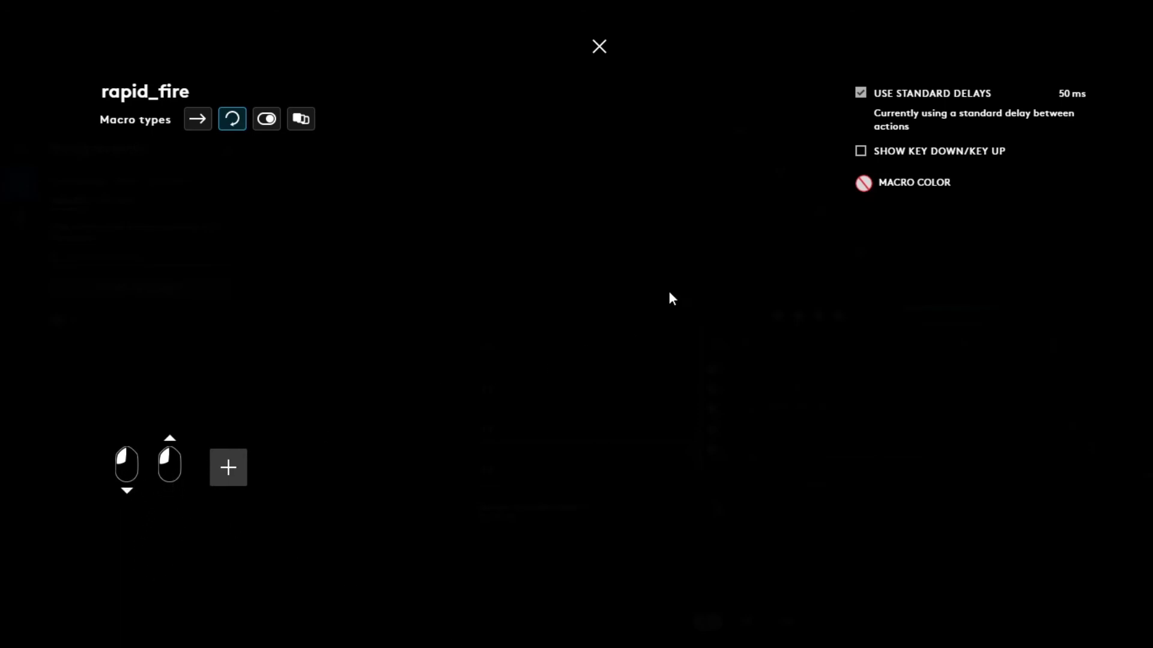
{"action": "left_click", "coordinate": [941, 153]}
{"action": "scroll", "coordinate": [457, 373], "scroll_direction": "down", "scroll_amount": 2}
{"action": "left_click", "coordinate": [679, 624]}
Drag rapid_fire from the Macros list onto the G910's G4 key callout.
{"action": "left_click_drag", "start_coordinate": [102, 330], "coordinate": [851, 438]}
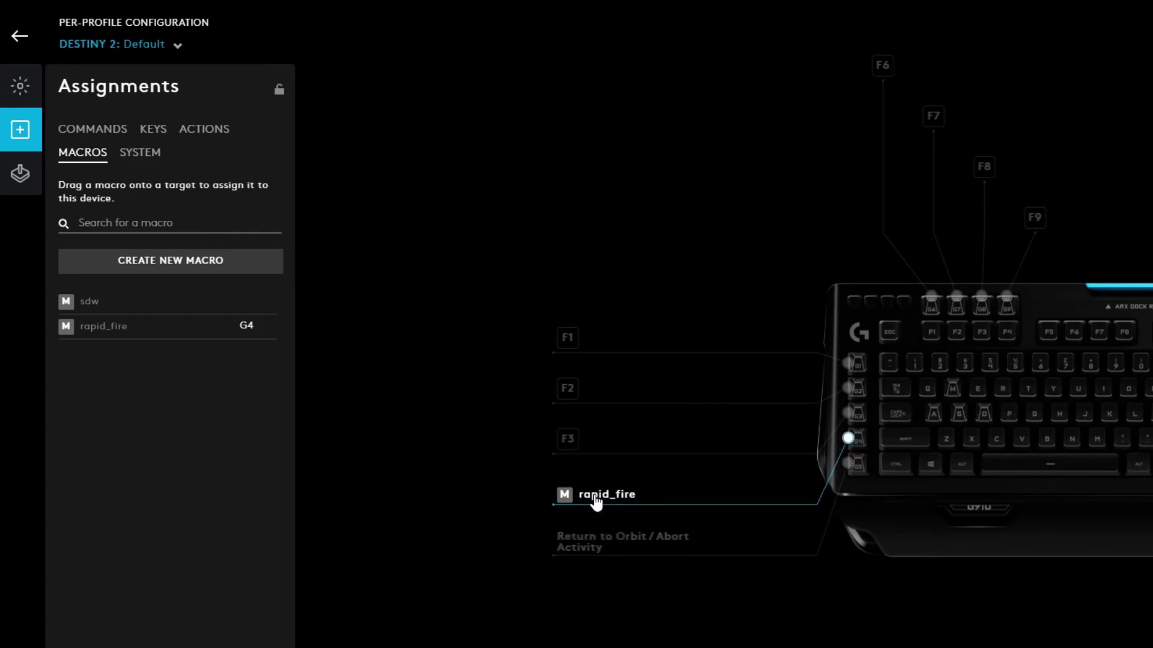
{"action": "mouse_move", "coordinate": [596, 501]}
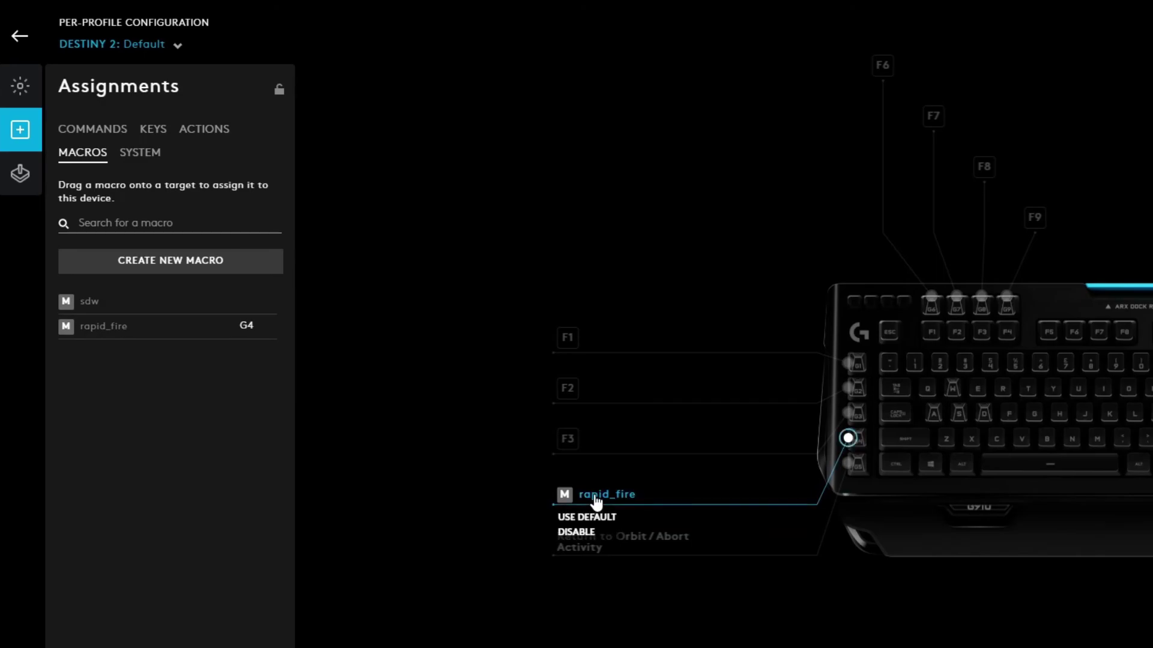